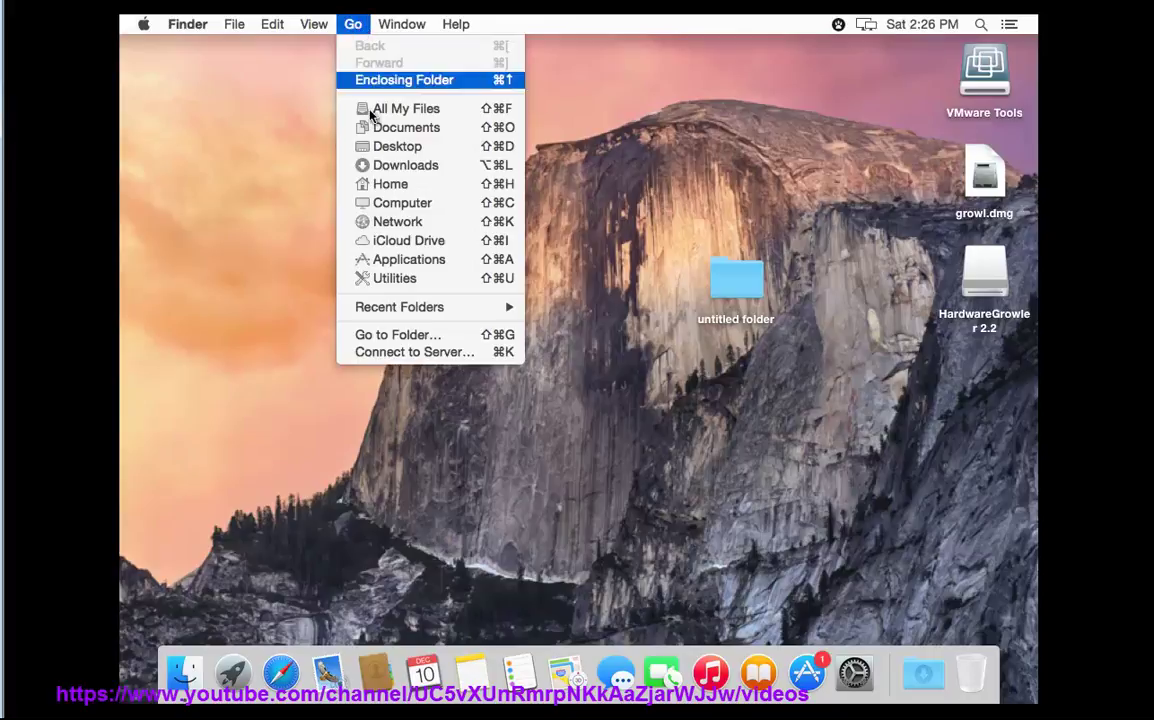
# Open the Utilities folder and launch Activity Monitor from it
pyautogui.click(395, 278)
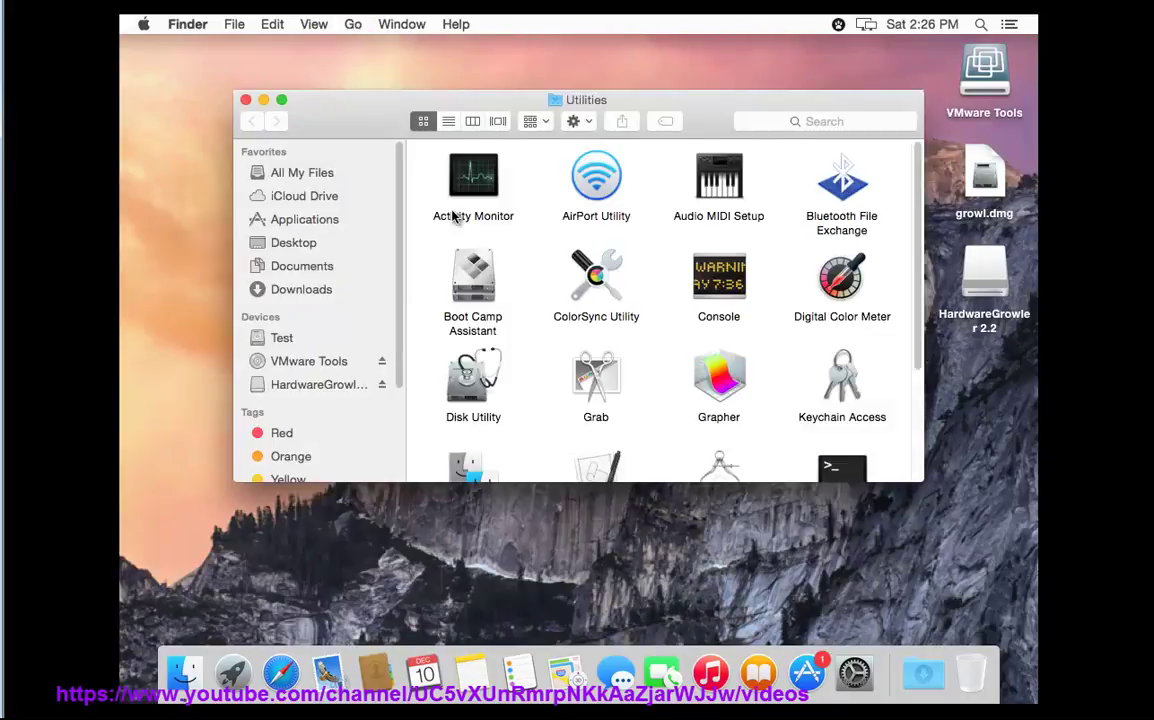
pyautogui.click(465, 182)
pyautogui.rightClick(475, 190)
pyautogui.click(507, 196)
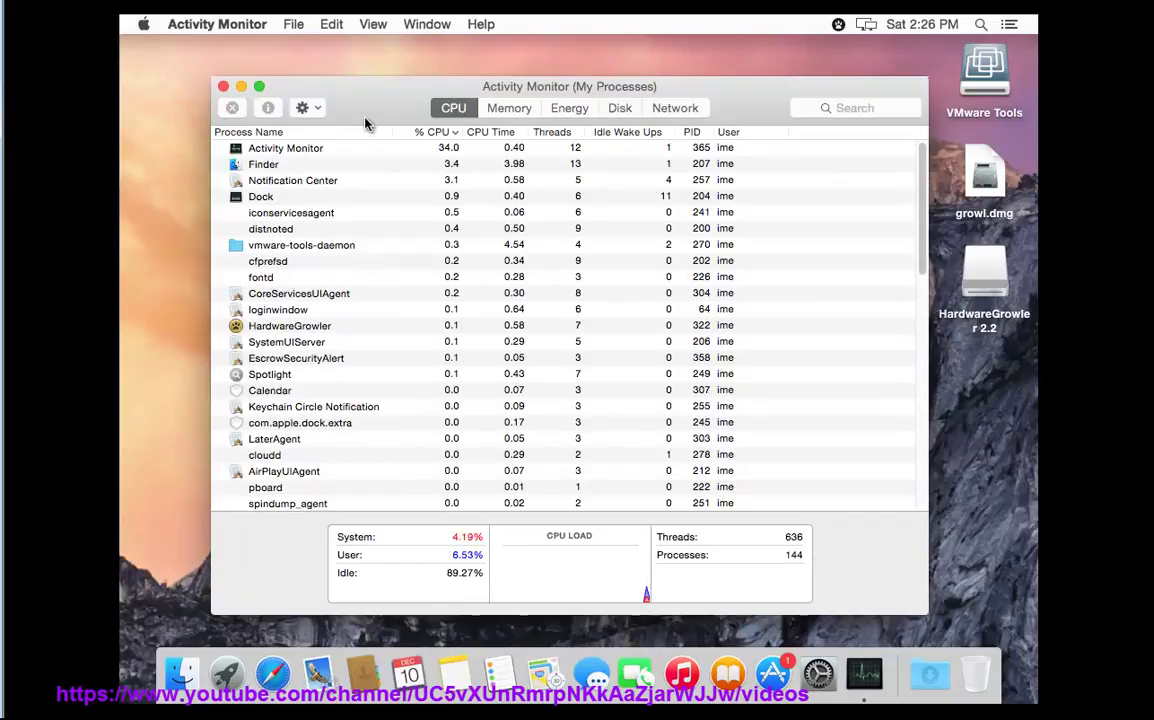
# Inspect the open files and ports of the HardwareGrowler process, and close the Activity Monitor and Utilities windows
pyautogui.click(258, 328)
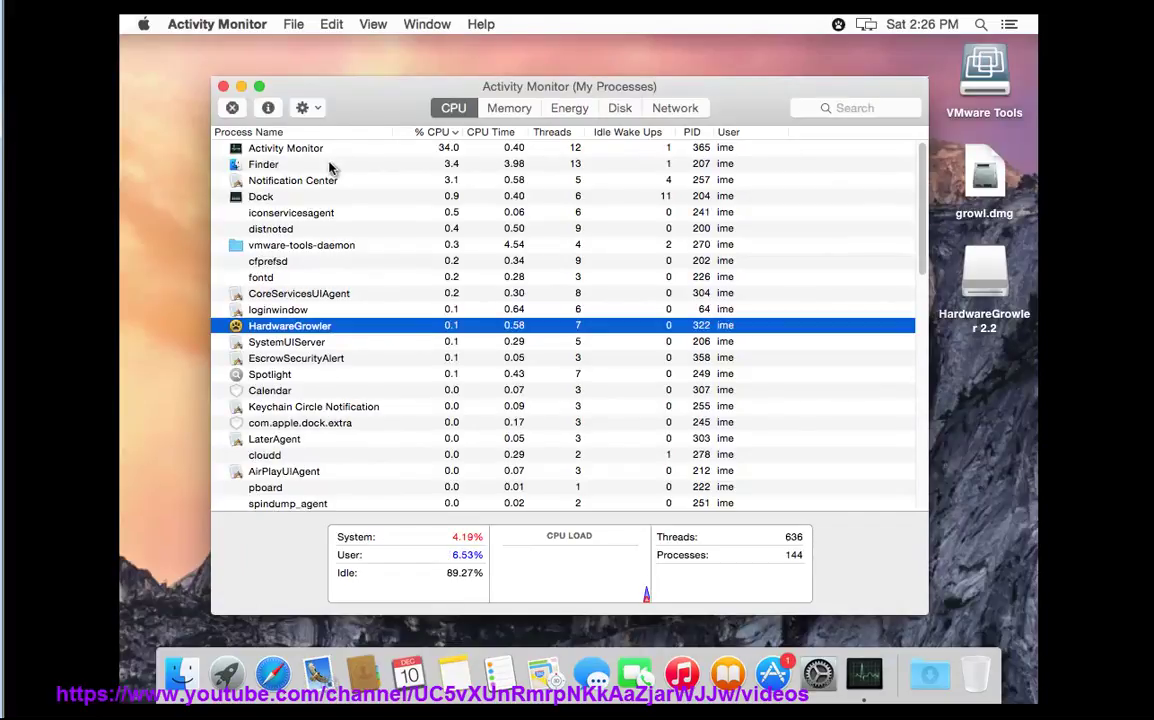
pyautogui.click(268, 108)
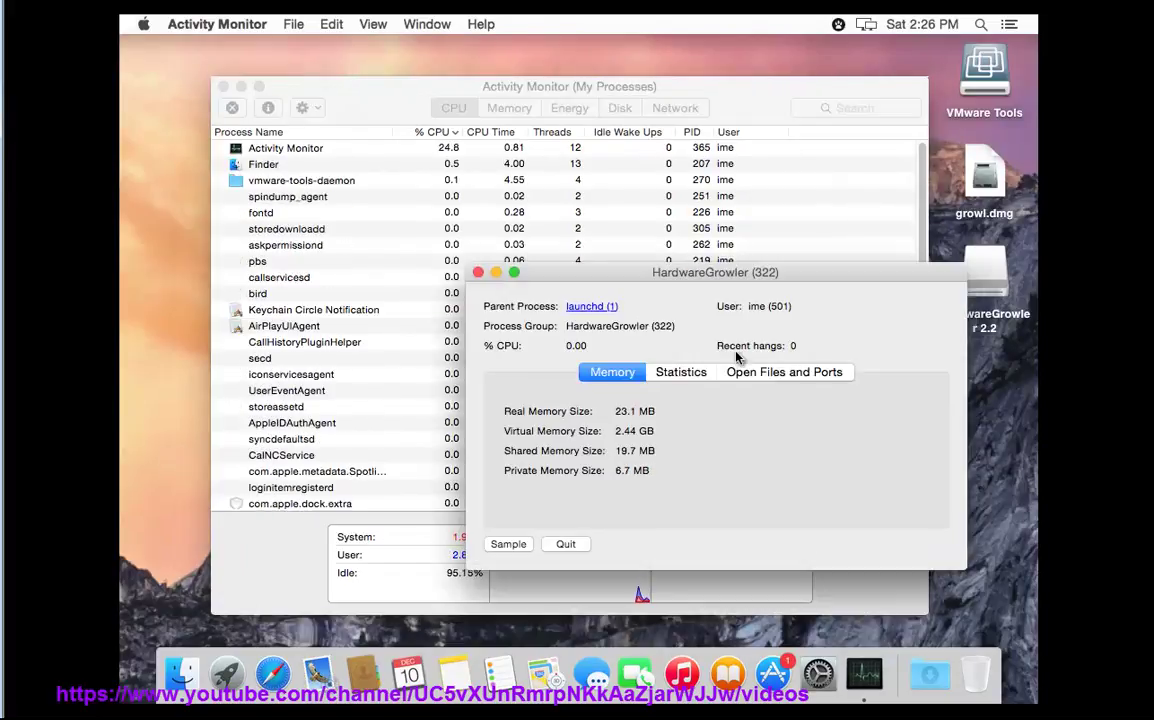
pyautogui.click(787, 376)
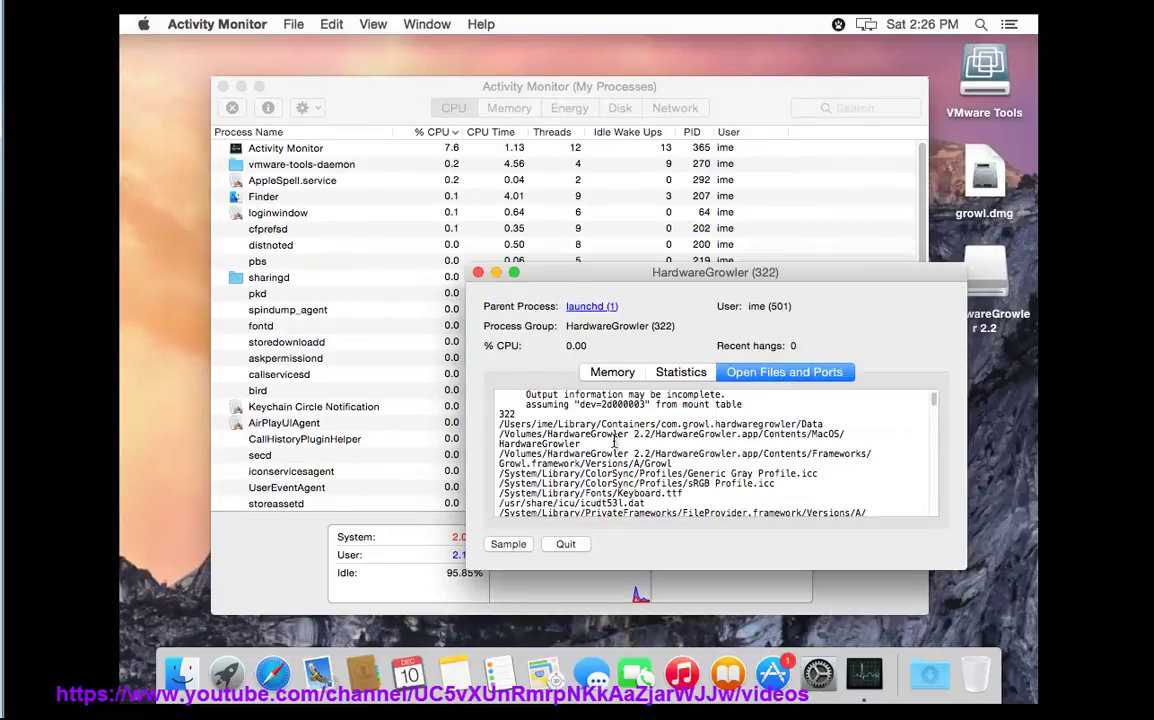
pyautogui.moveTo(631, 441); pyautogui.dragTo(588, 440)
pyautogui.click(478, 274)
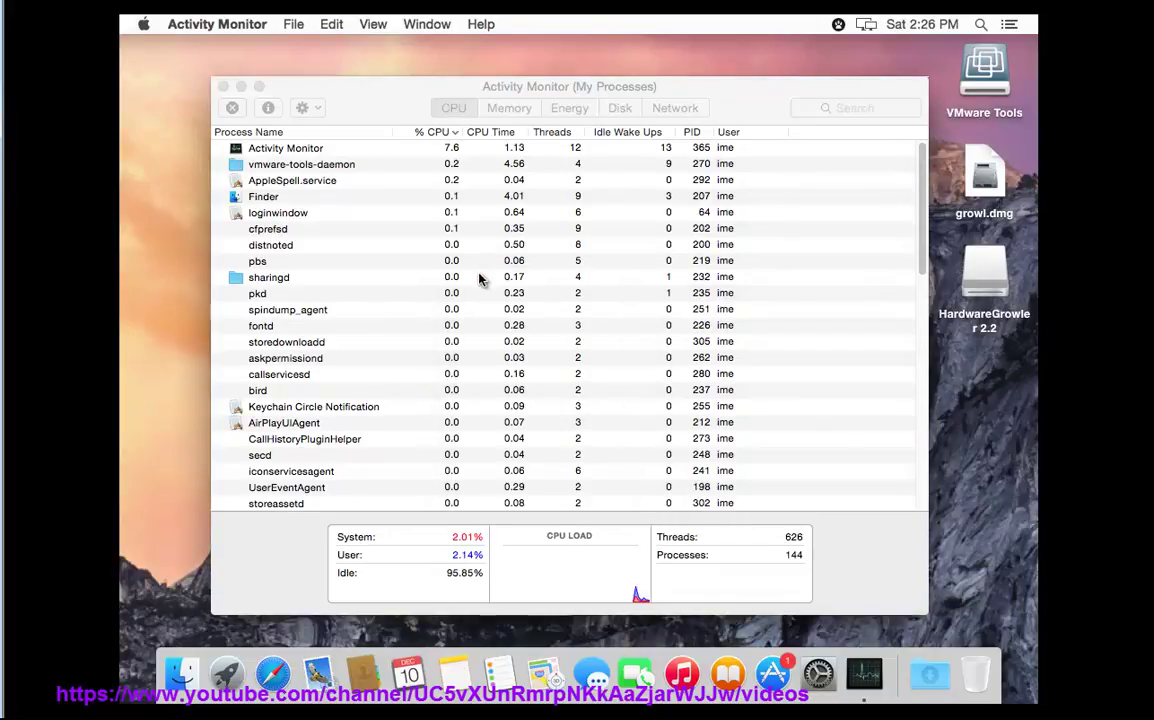
pyautogui.click(223, 86)
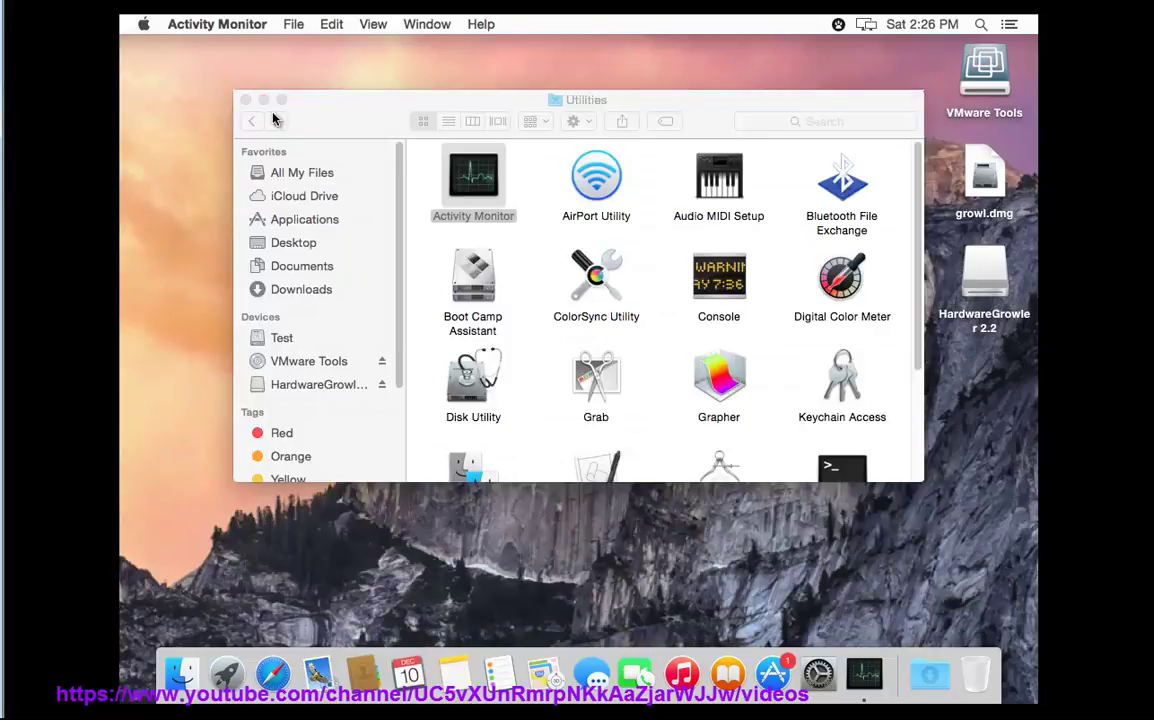
pyautogui.click(246, 101)
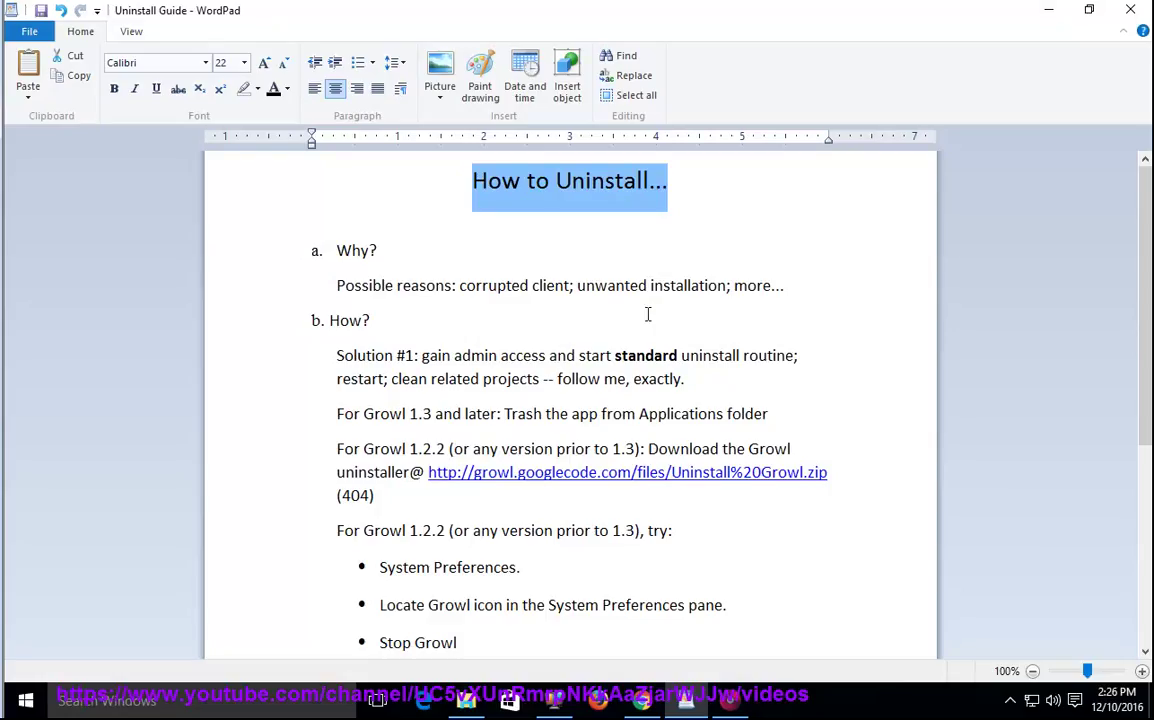
# In the WordPad uninstall guide, append "Note, though, that:" to the end of the Solution #1 paragraph
pyautogui.moveTo(786, 290); pyautogui.dragTo(340, 253)
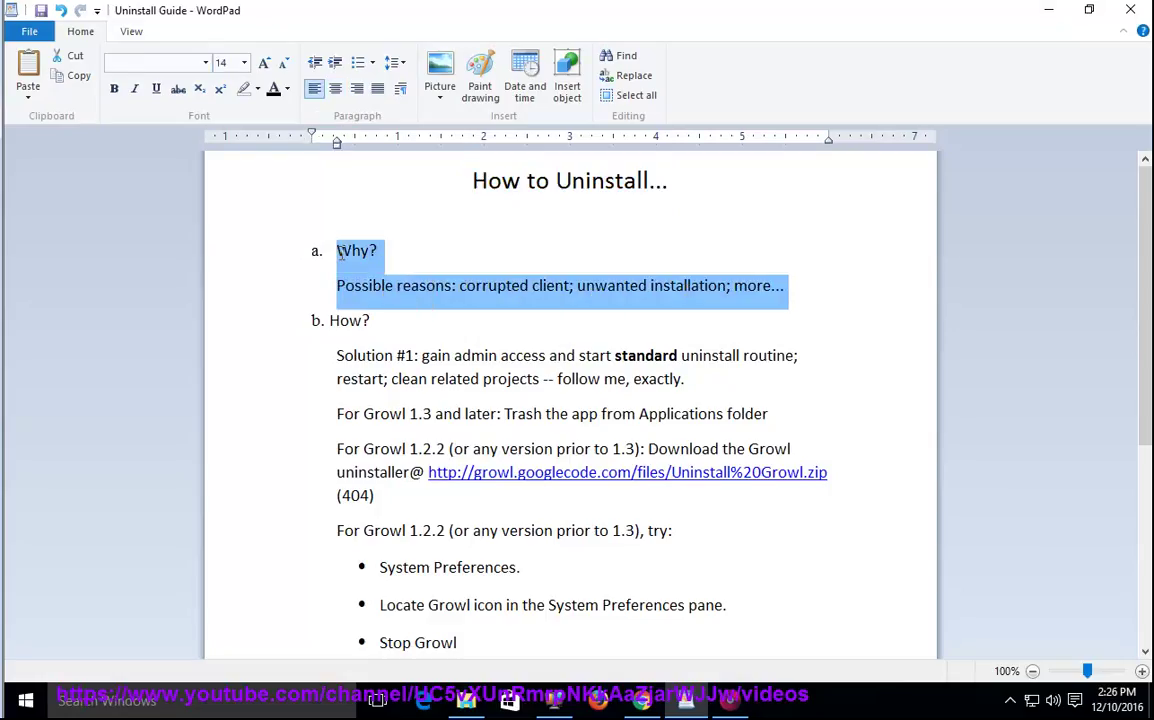
pyautogui.moveTo(422, 357); pyautogui.dragTo(308, 356)
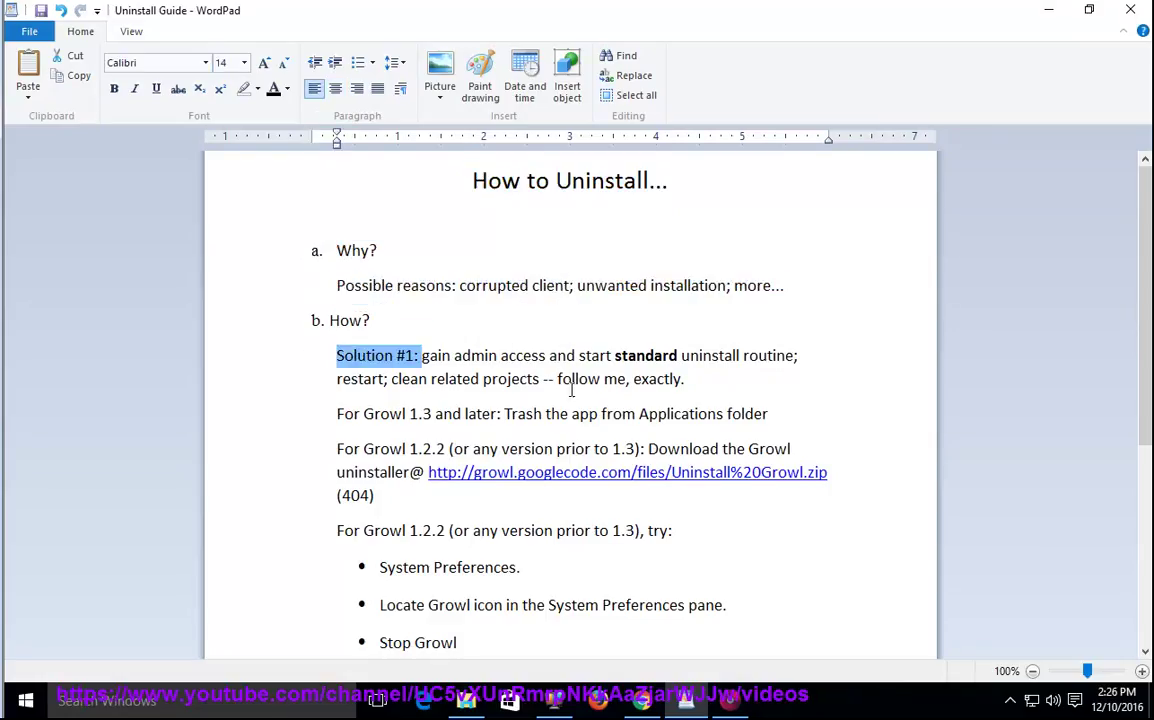
pyautogui.moveTo(705, 378); pyautogui.dragTo(422, 357)
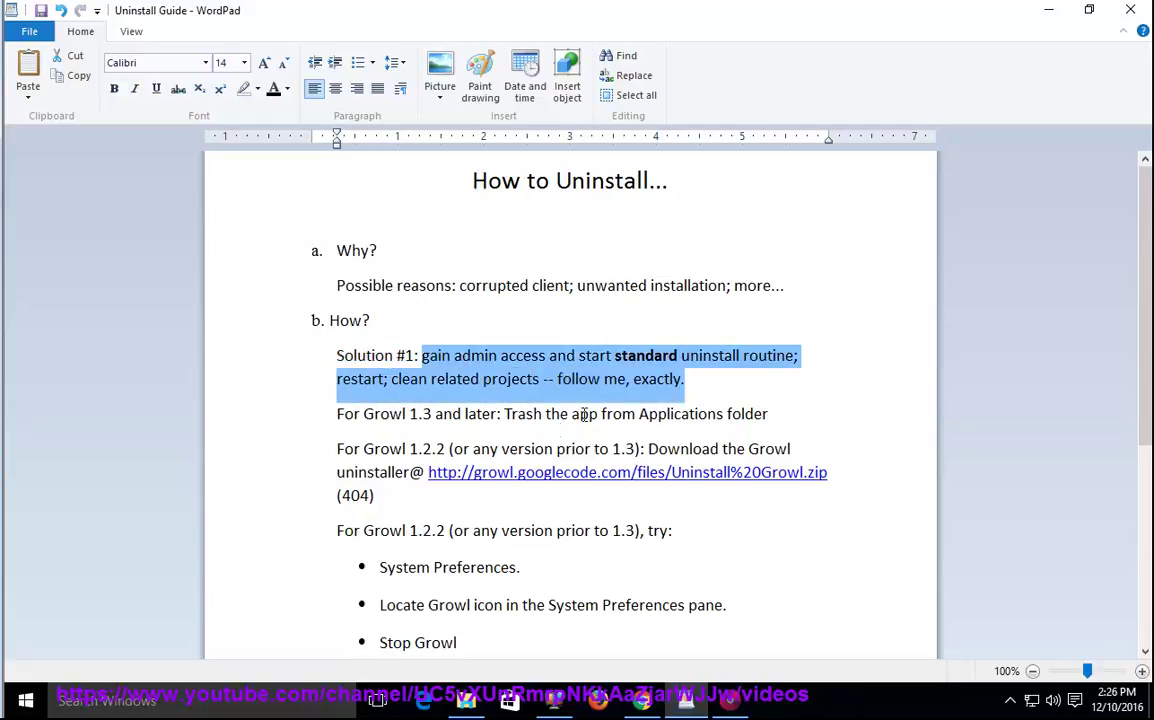
pyautogui.click(714, 400)
pyautogui.write('Note, though, that:')
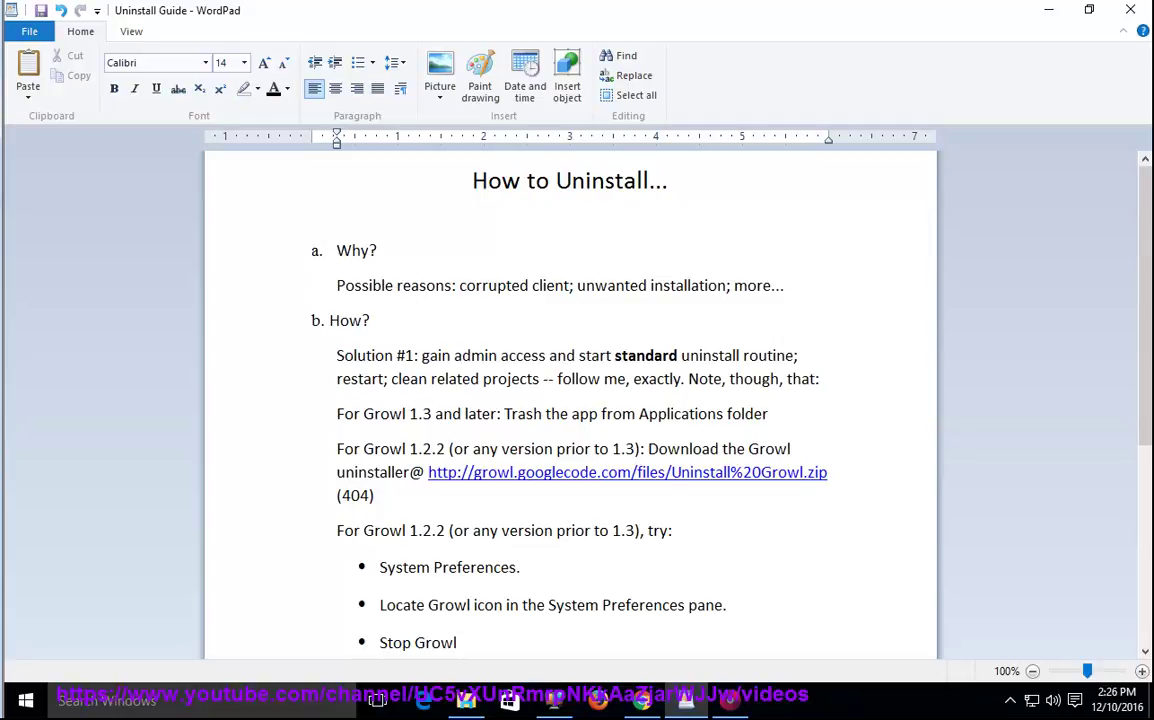
# Shorten "For Growl 1.3 and later:" to "For Growl 1.3+:" in the line about trashing the app
pyautogui.moveTo(337, 413); pyautogui.dragTo(443, 414)
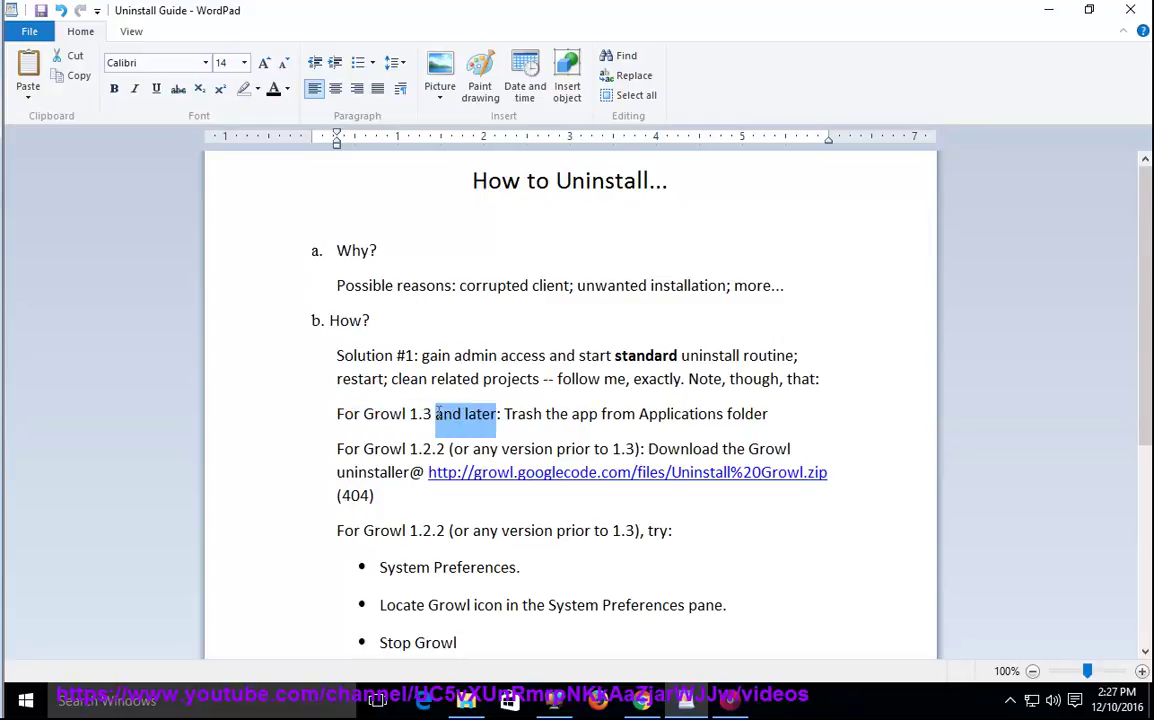
pyautogui.click(433, 413)
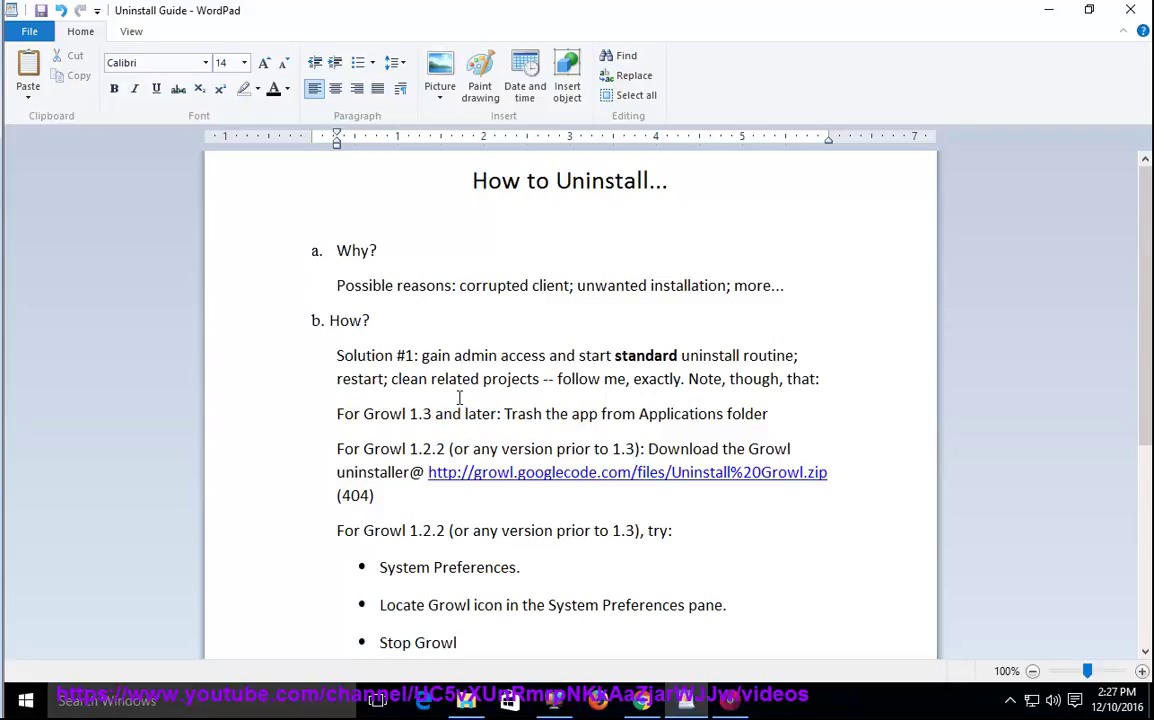
pyautogui.press('Delete')
pyautogui.press('Delete')
pyautogui.press('Delete')
pyautogui.press('Delete')
pyautogui.press('Delete')
pyautogui.press('Delete')
pyautogui.press('Delete')
pyautogui.press('BackSpace')
pyautogui.write('+')
pyautogui.press('Delete')
pyautogui.press('Delete')
# Switch to the Mac virtual machine, open the Applications folder and browse it for the Growl app
pyautogui.moveTo(711, 414); pyautogui.dragTo(449, 414)
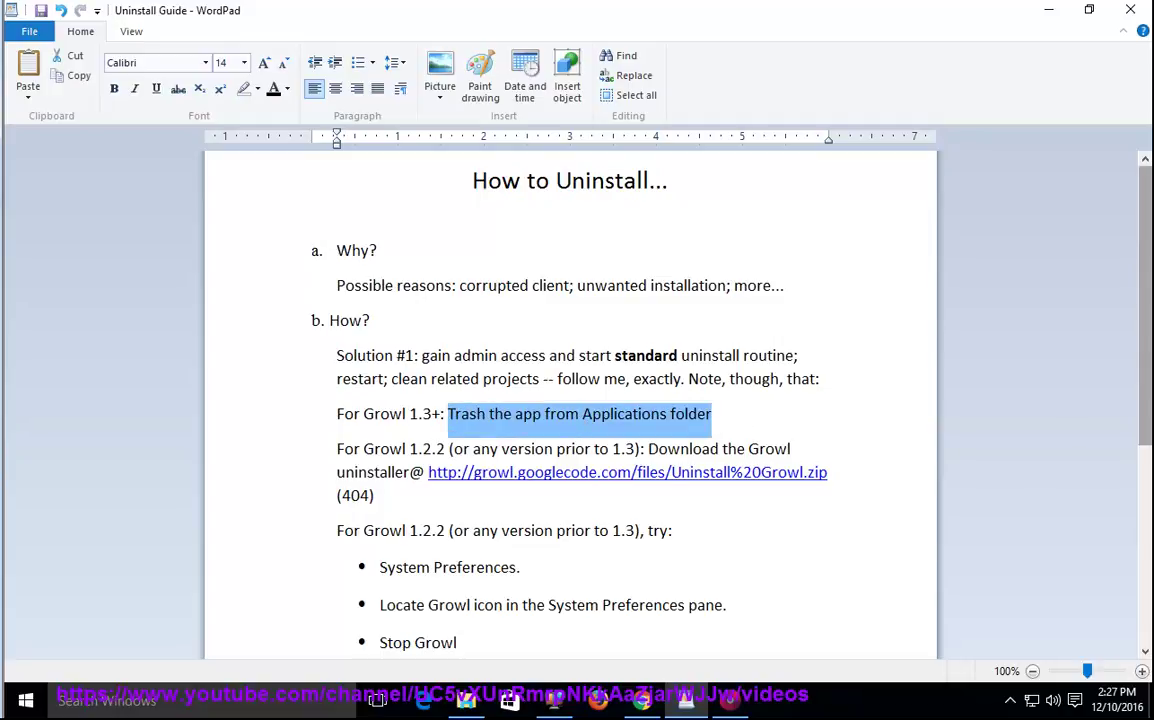
pyautogui.hotkey('alt', 'Tab')
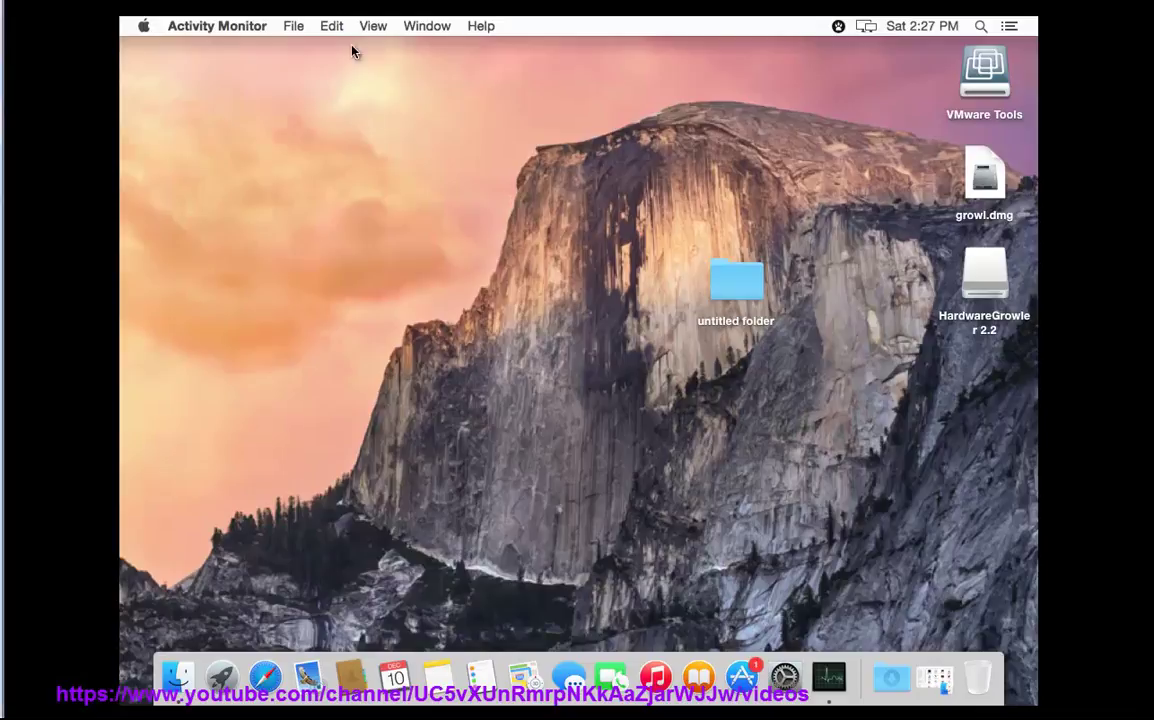
pyautogui.click(420, 157)
pyautogui.click(353, 26)
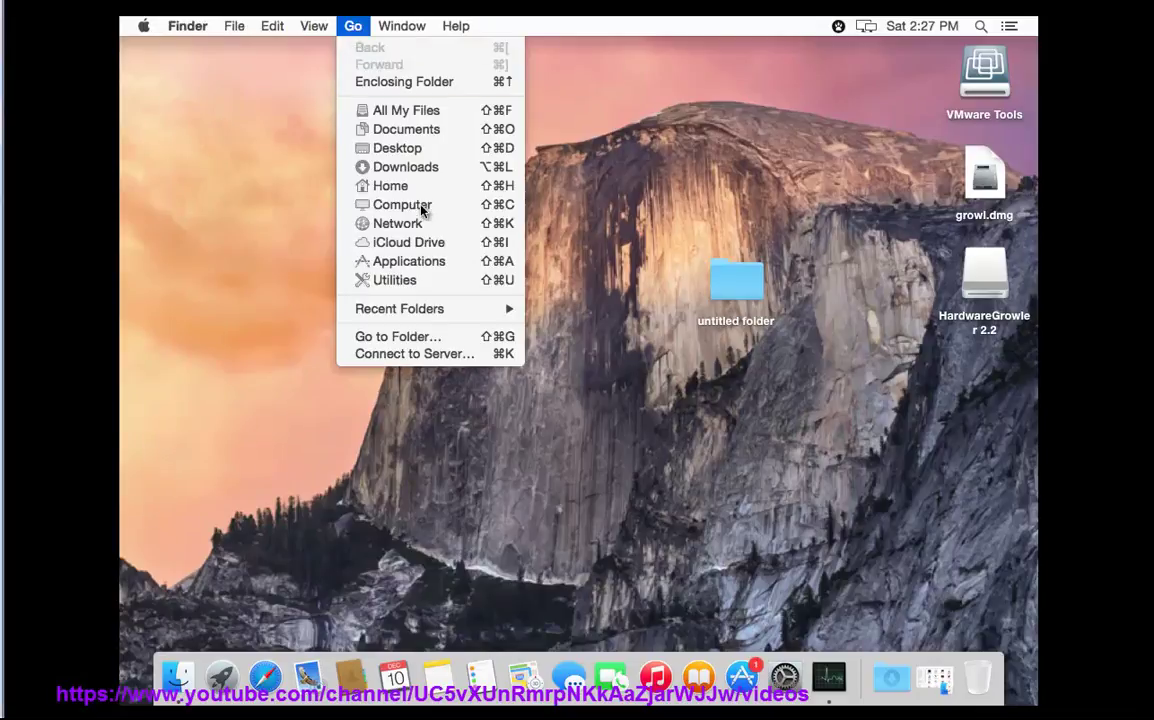
pyautogui.click(443, 260)
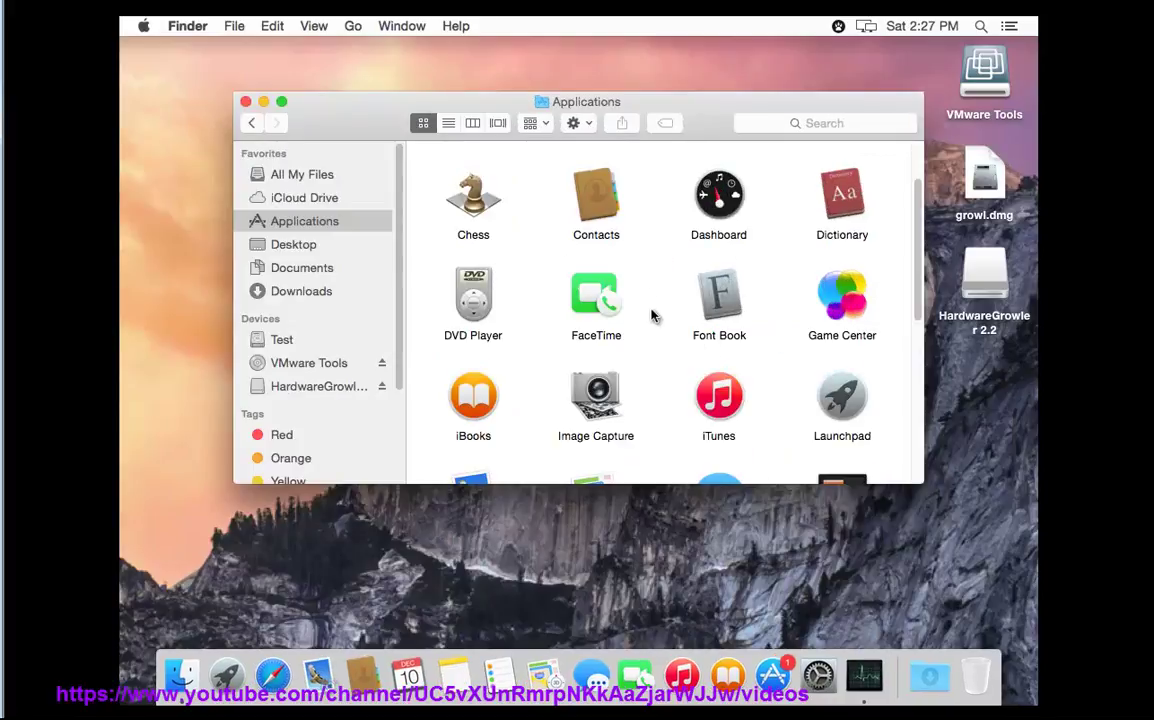
pyautogui.scroll(-1, 660, 340)
pyautogui.scroll(-3, 662, 354)
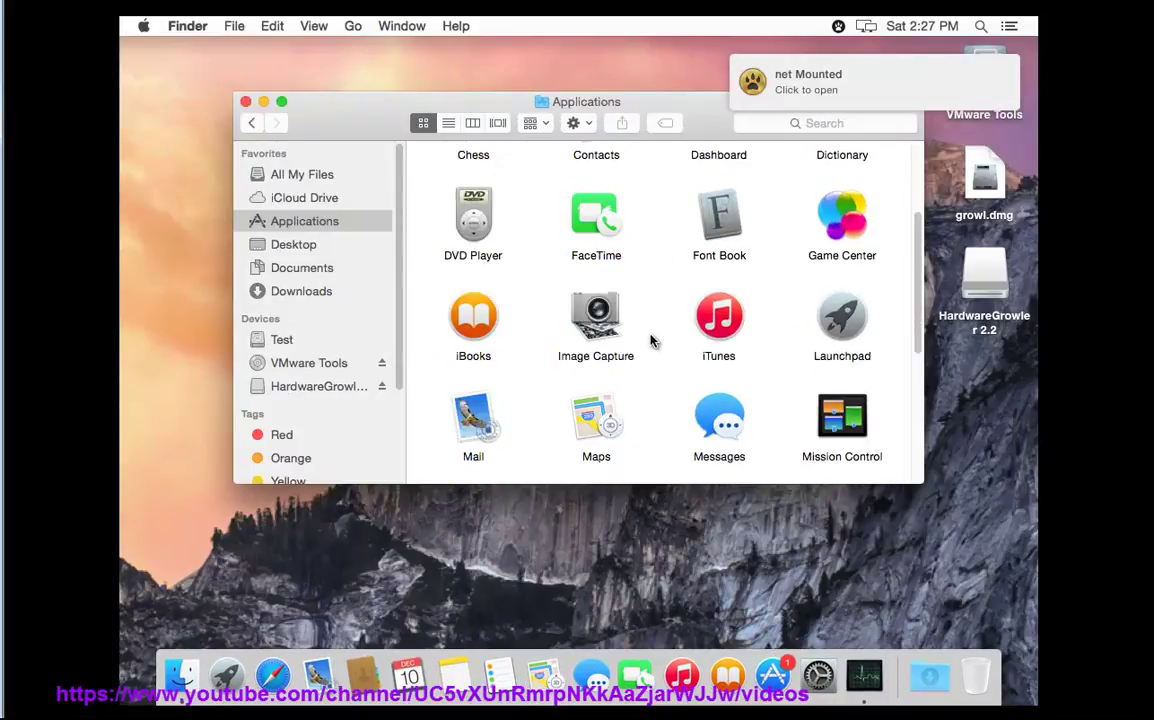
pyautogui.press('g')
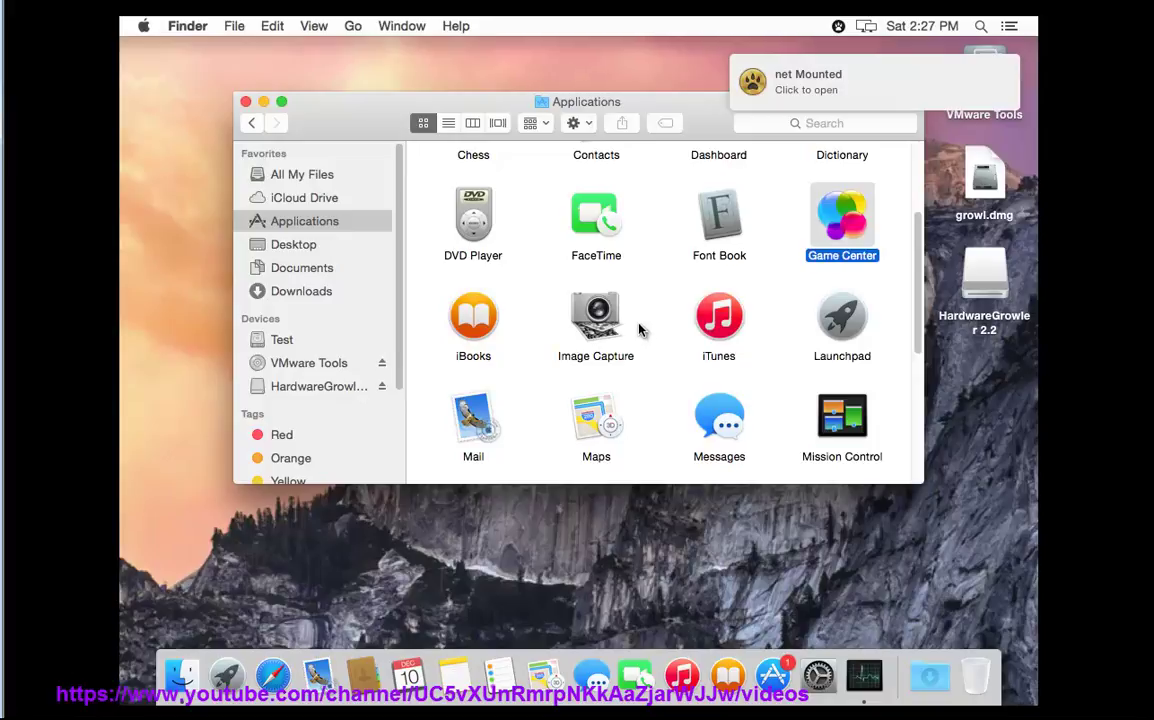
pyautogui.press('c')
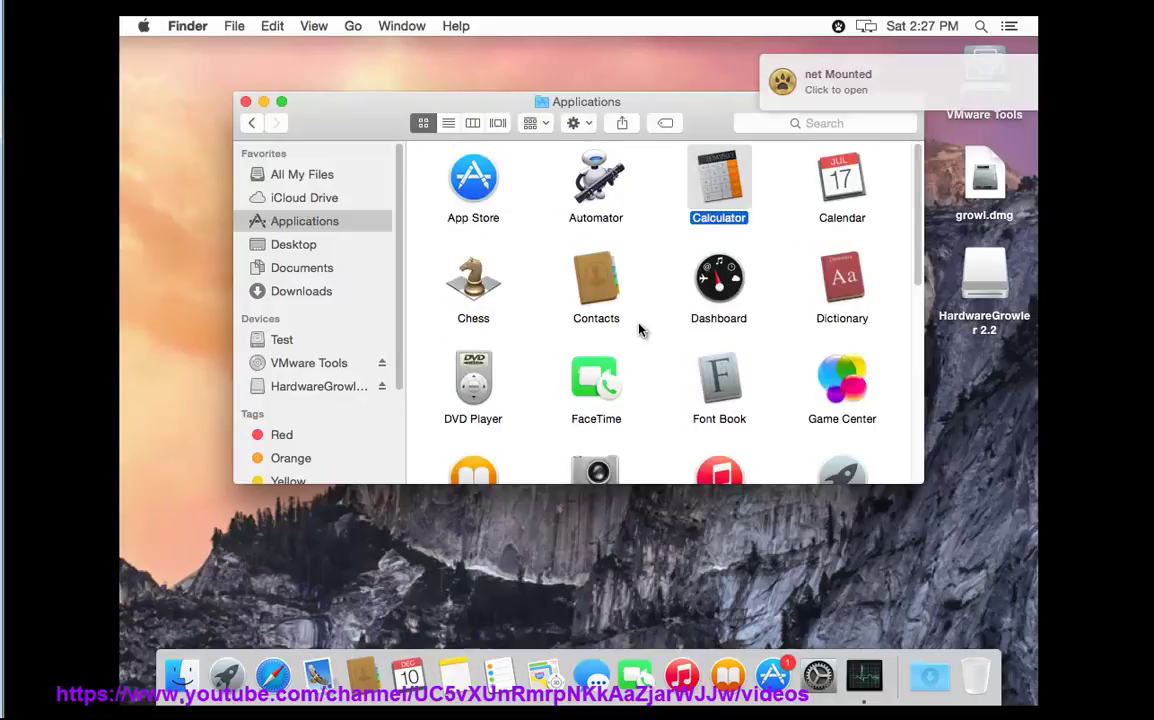
# Search the Applications folder for "grow", clear the search and look through the remaining applications
pyautogui.click(849, 123)
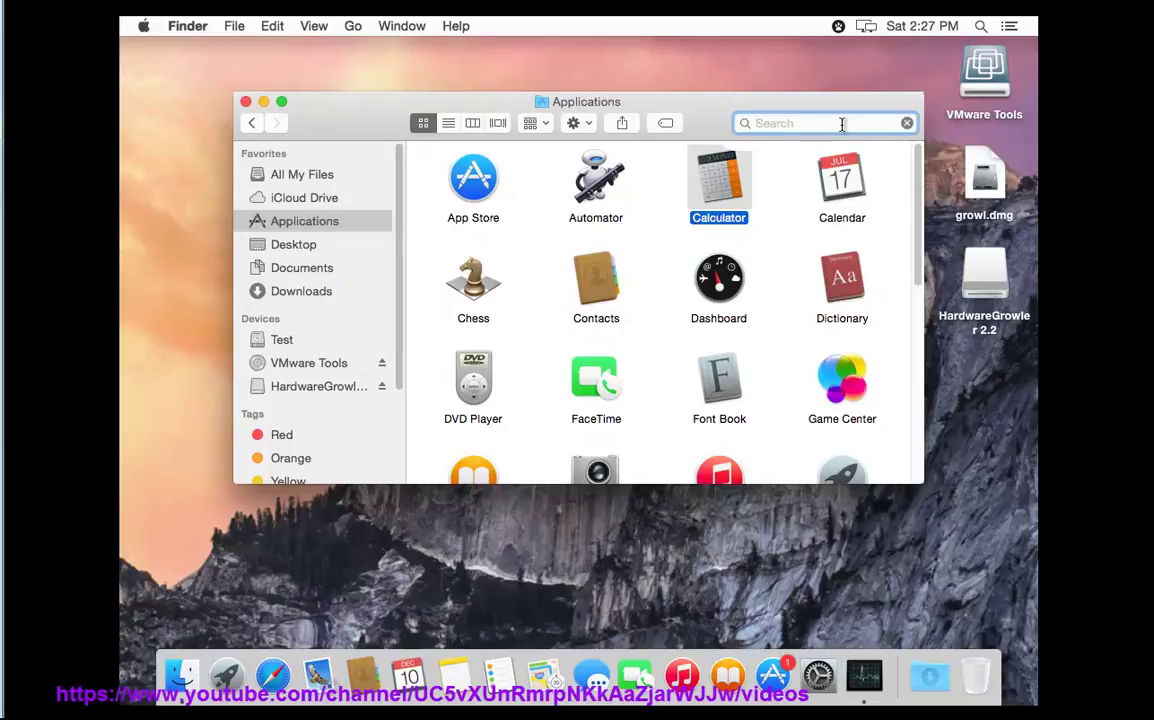
pyautogui.write('grow')
pyautogui.click(589, 200)
pyautogui.click(588, 155)
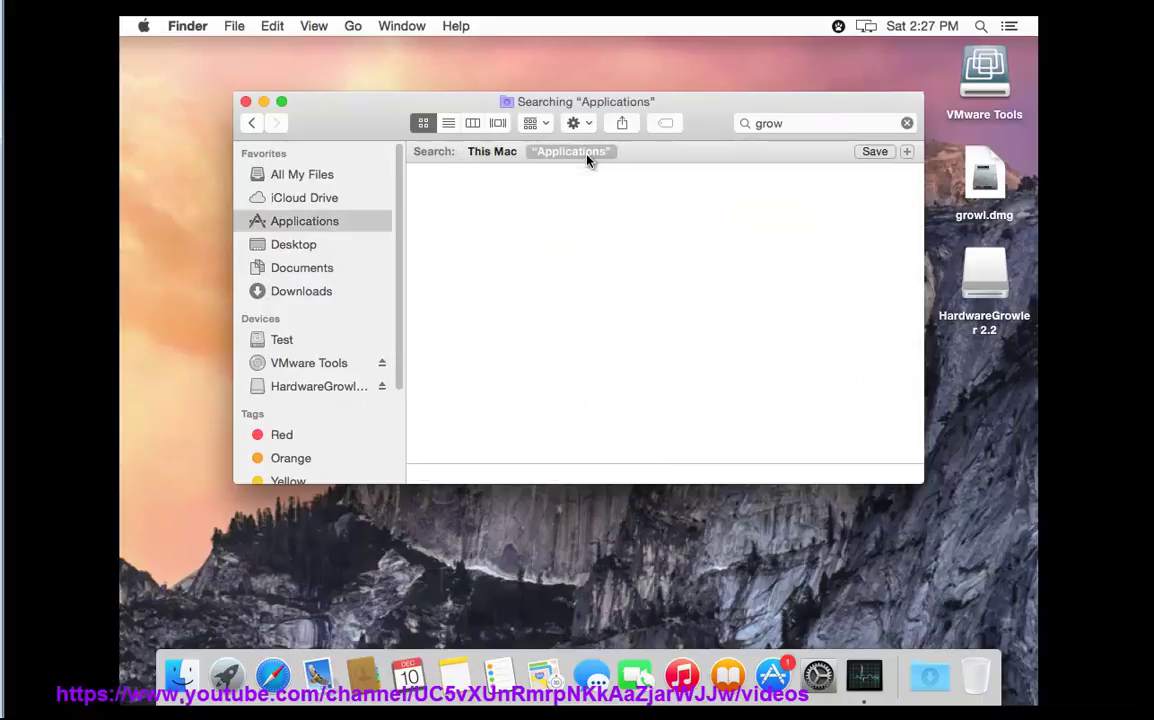
pyautogui.click(907, 124)
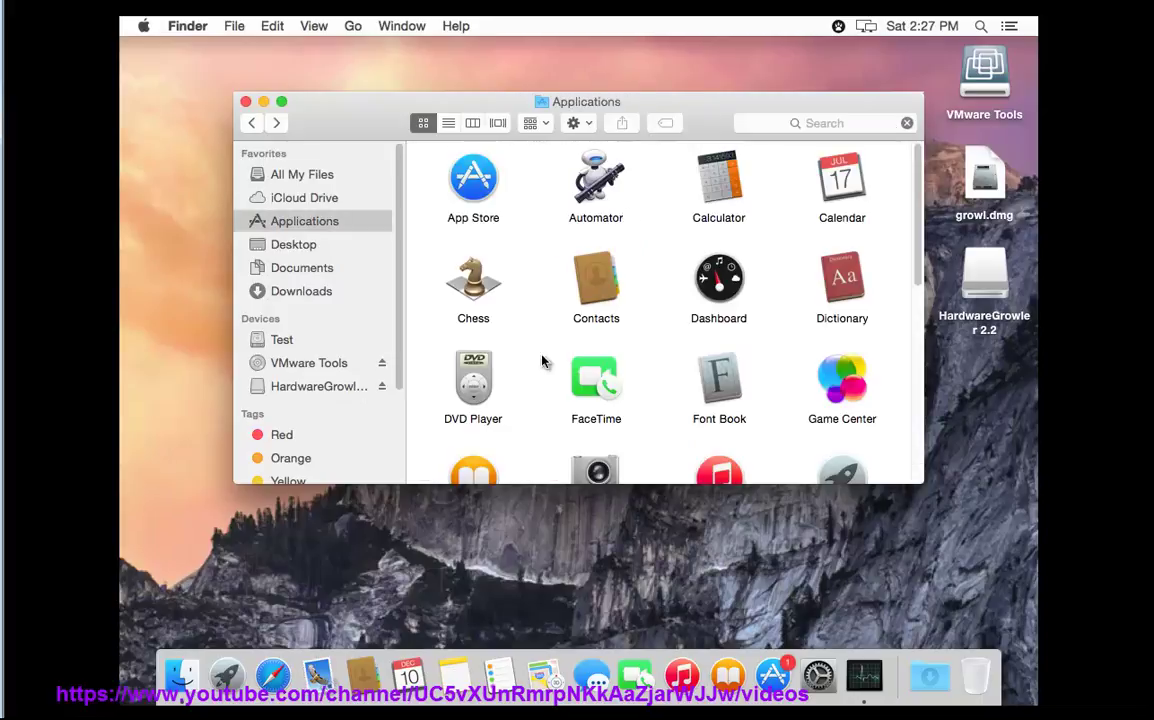
pyautogui.scroll(-5, 645, 325)
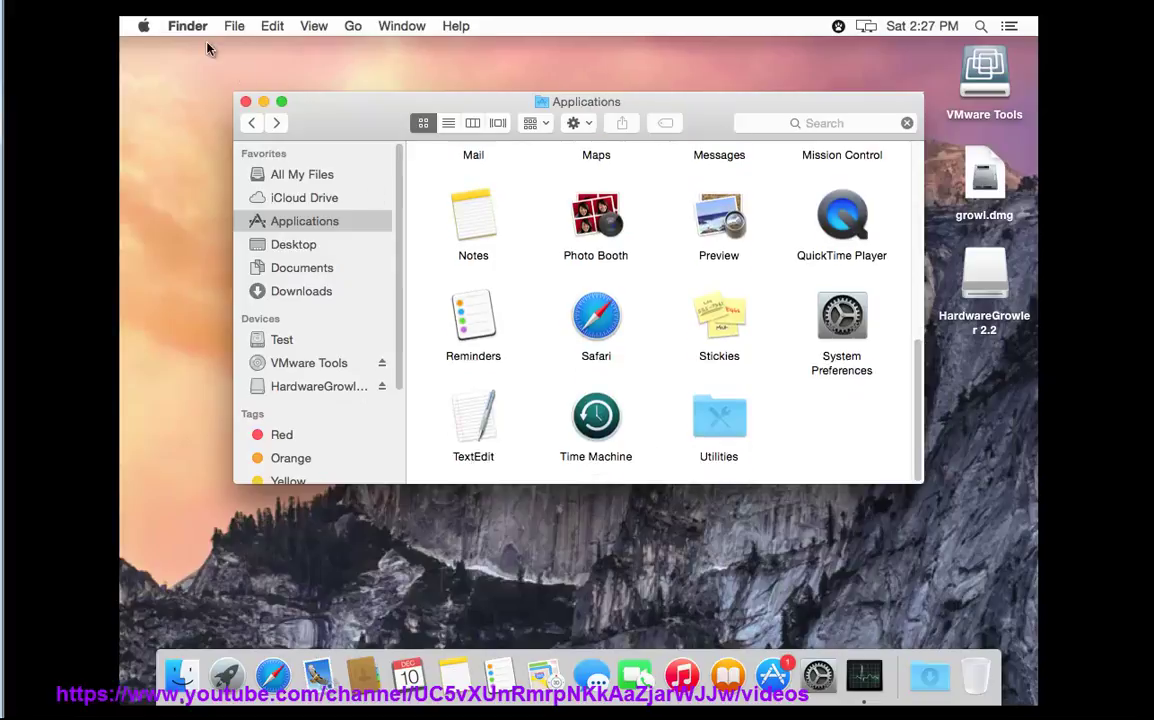
# Return to the WordPad guide and make the "404" after the Growl uninstaller link bold
pyautogui.hotkey('alt', 'Tab')
pyautogui.click(471, 397)
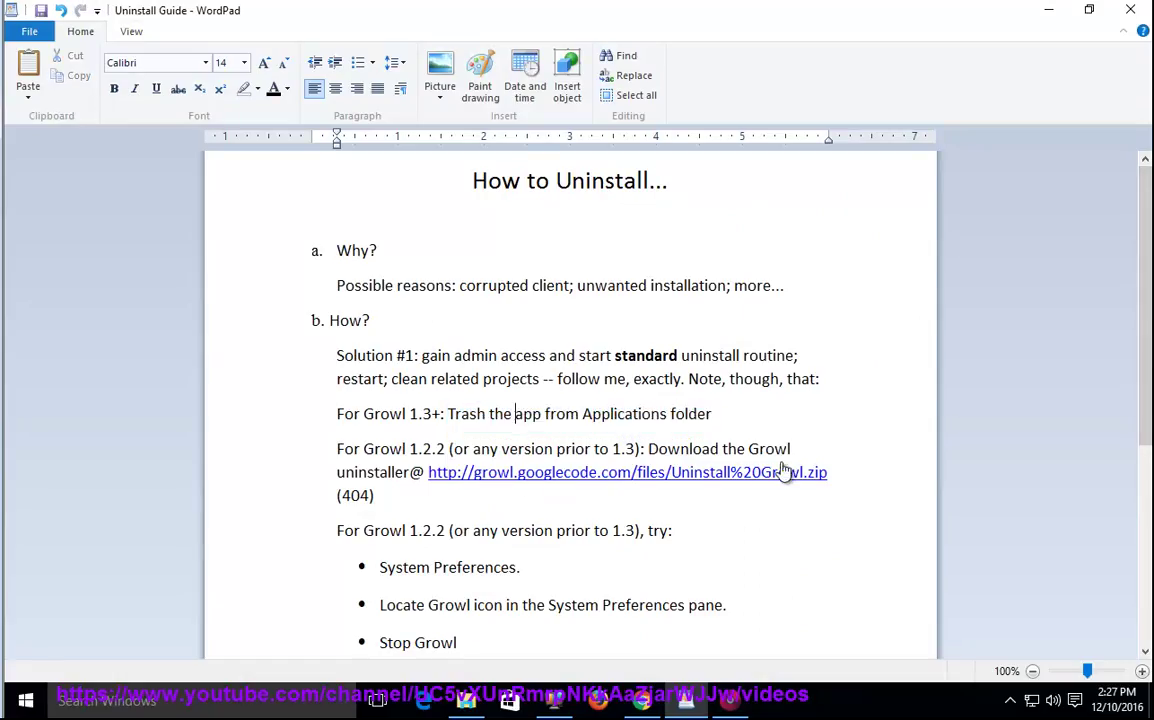
pyautogui.moveTo(339, 450); pyautogui.dragTo(597, 452)
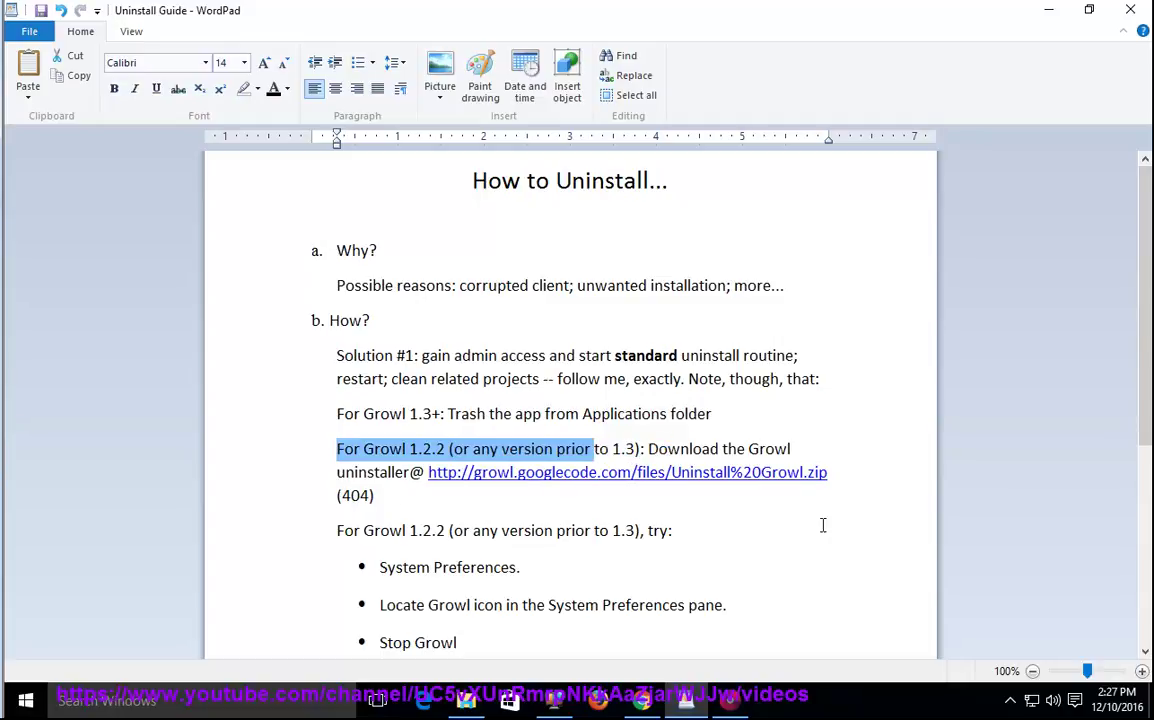
pyautogui.moveTo(849, 481); pyautogui.dragTo(618, 478)
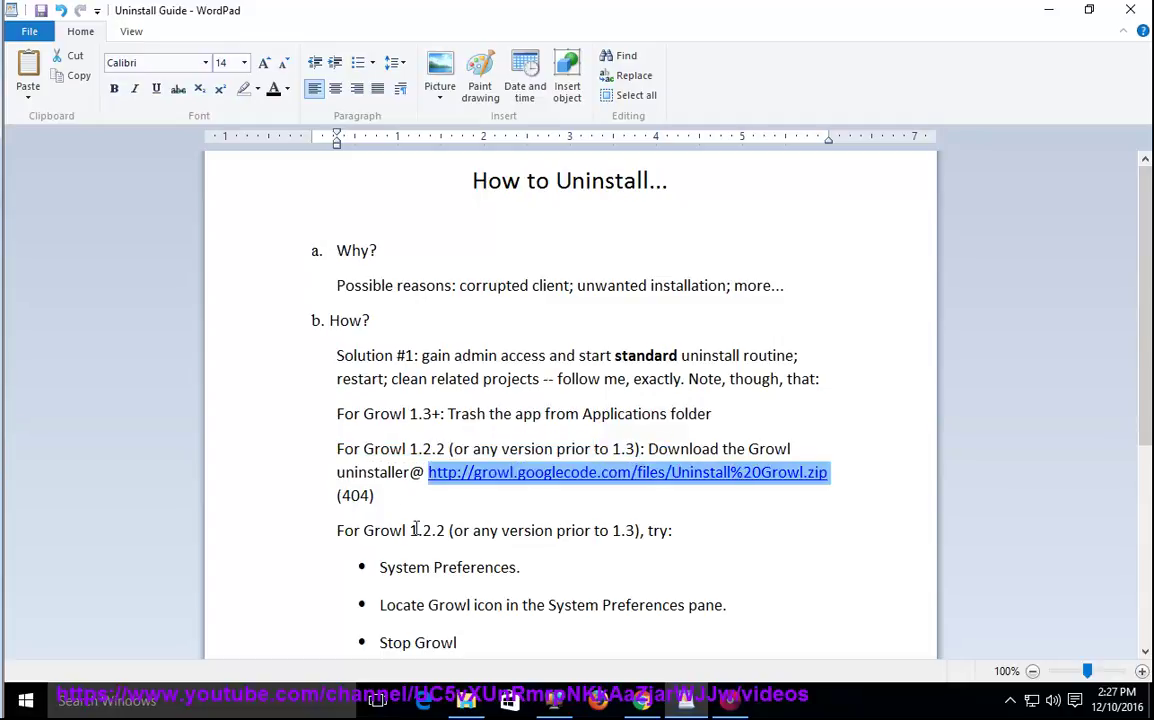
pyautogui.doubleClick(361, 497)
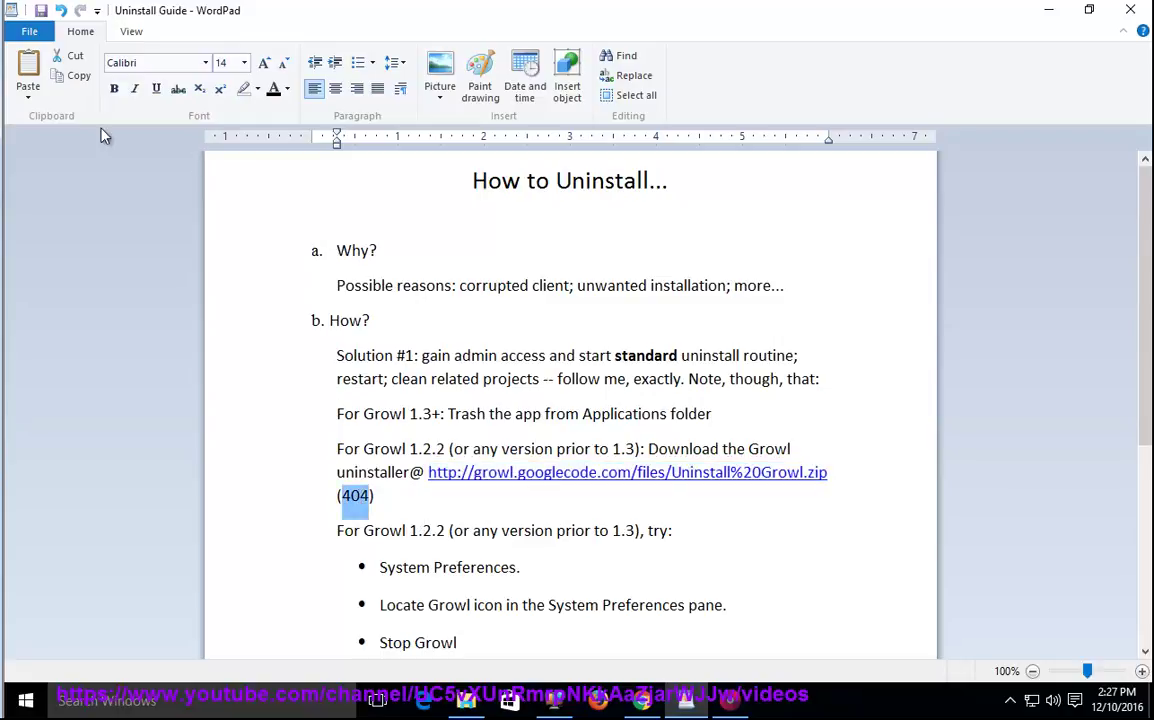
pyautogui.click(115, 89)
# Review the guide's instructions for Growl 1.2.2 about locating the Growl icon in System Preferences
pyautogui.moveTo(646, 535); pyautogui.dragTo(325, 522)
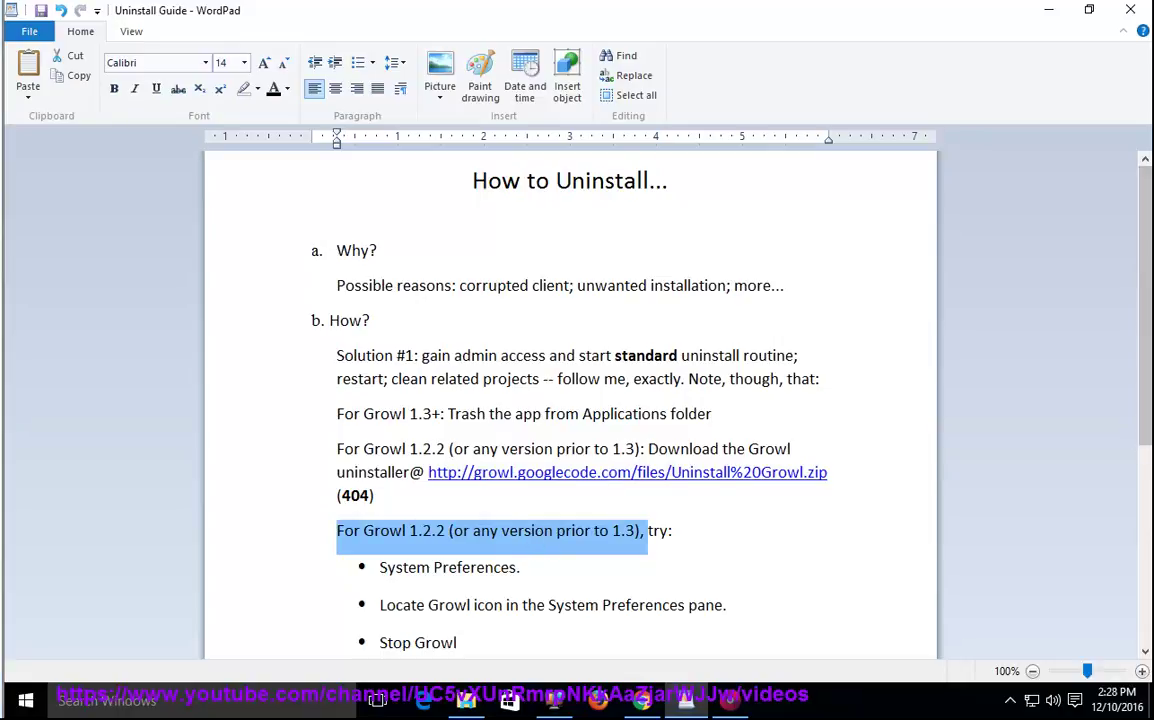
pyautogui.scroll(-1, 479, 575)
pyautogui.doubleClick(475, 456)
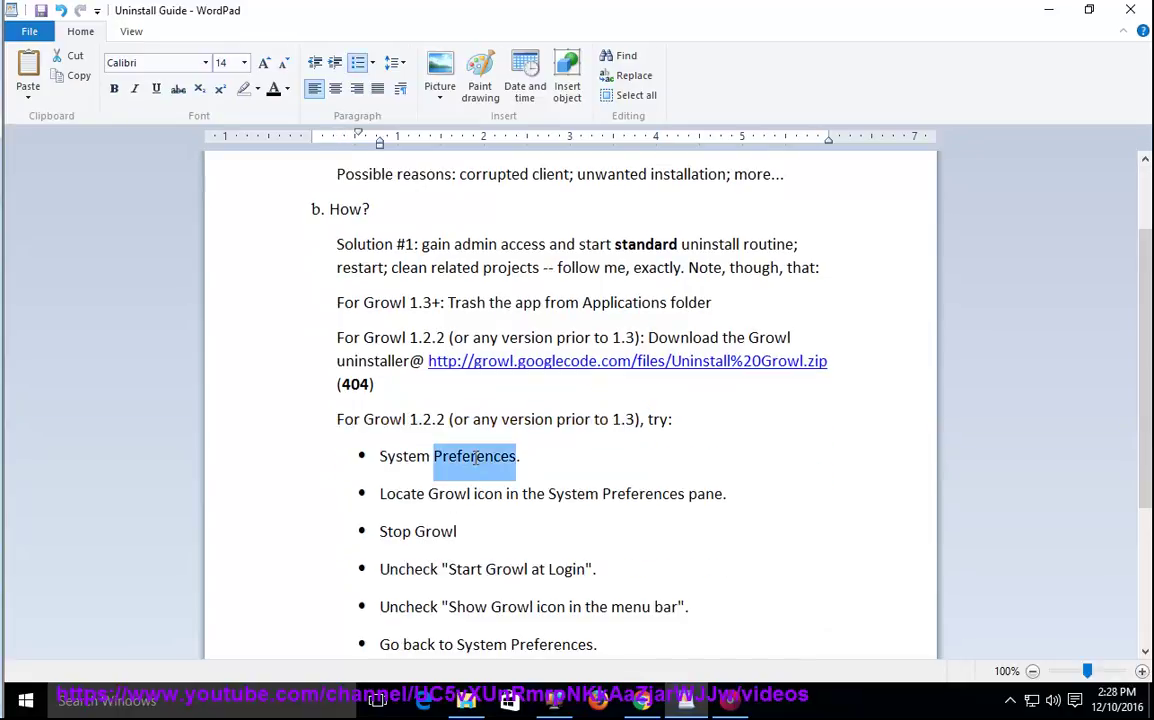
pyautogui.moveTo(694, 505); pyautogui.dragTo(380, 500)
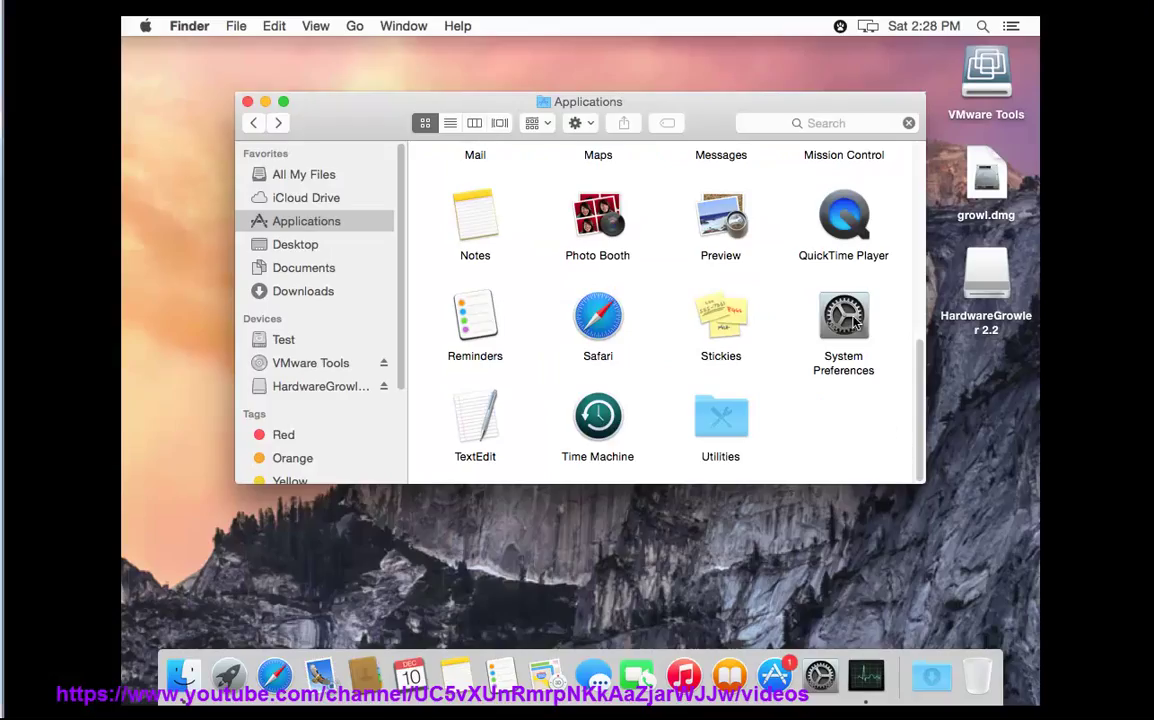
# Open System Preferences from the Mac's Applications folder and search it for "grow"
pyautogui.click(845, 318)
pyautogui.rightClick(845, 318)
pyautogui.click(801, 305)
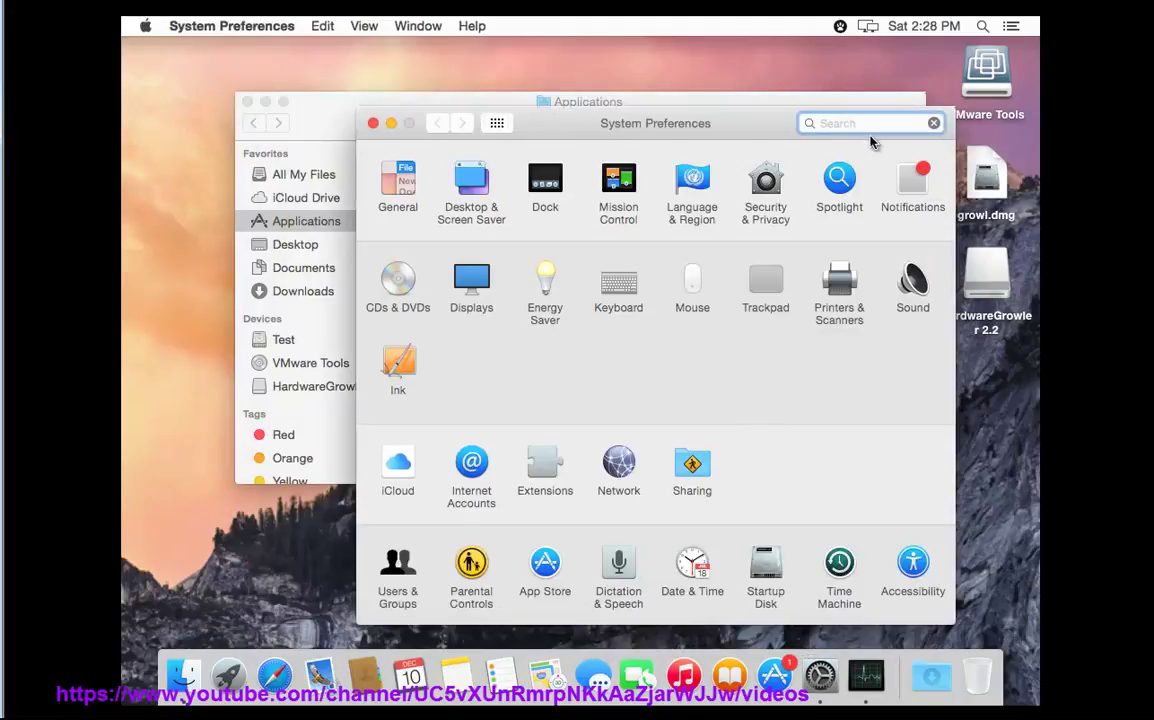
pyautogui.write('gr')
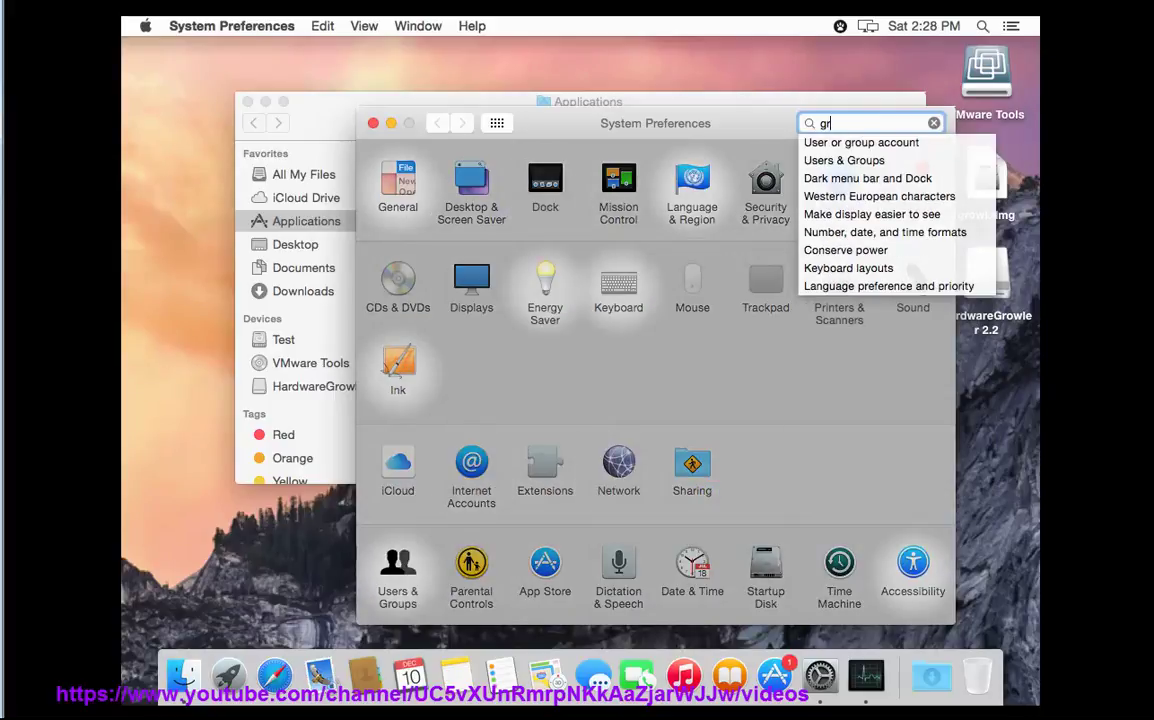
pyautogui.write('ow')
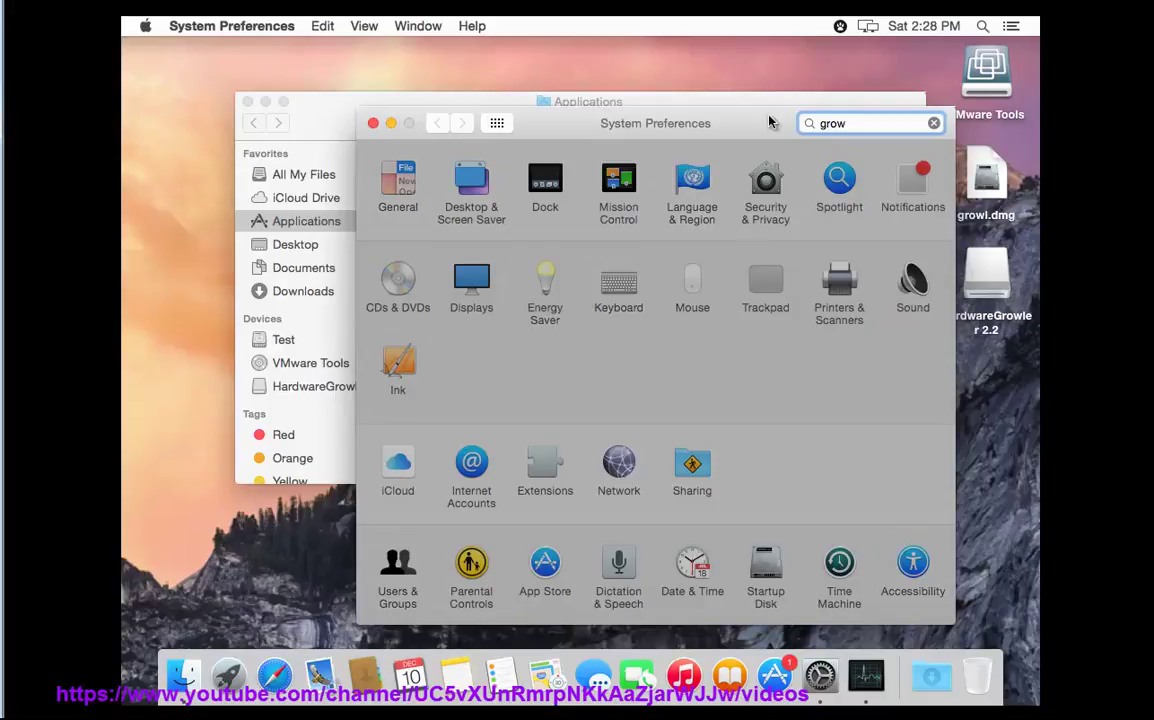
# Clear the System Preferences search and review the WordPad guide's instructions on unchecking "Start Growl at Login" and "Show Growl icon in the menu bar"
pyautogui.click(933, 124)
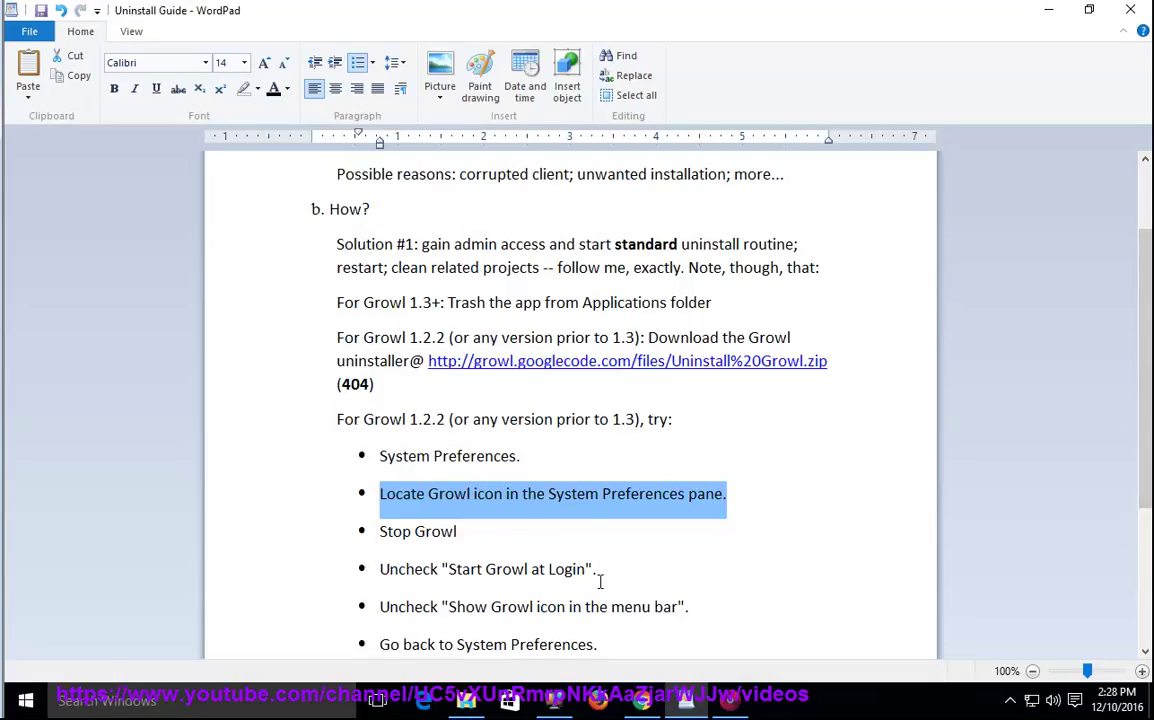
pyautogui.moveTo(619, 578); pyautogui.dragTo(379, 583)
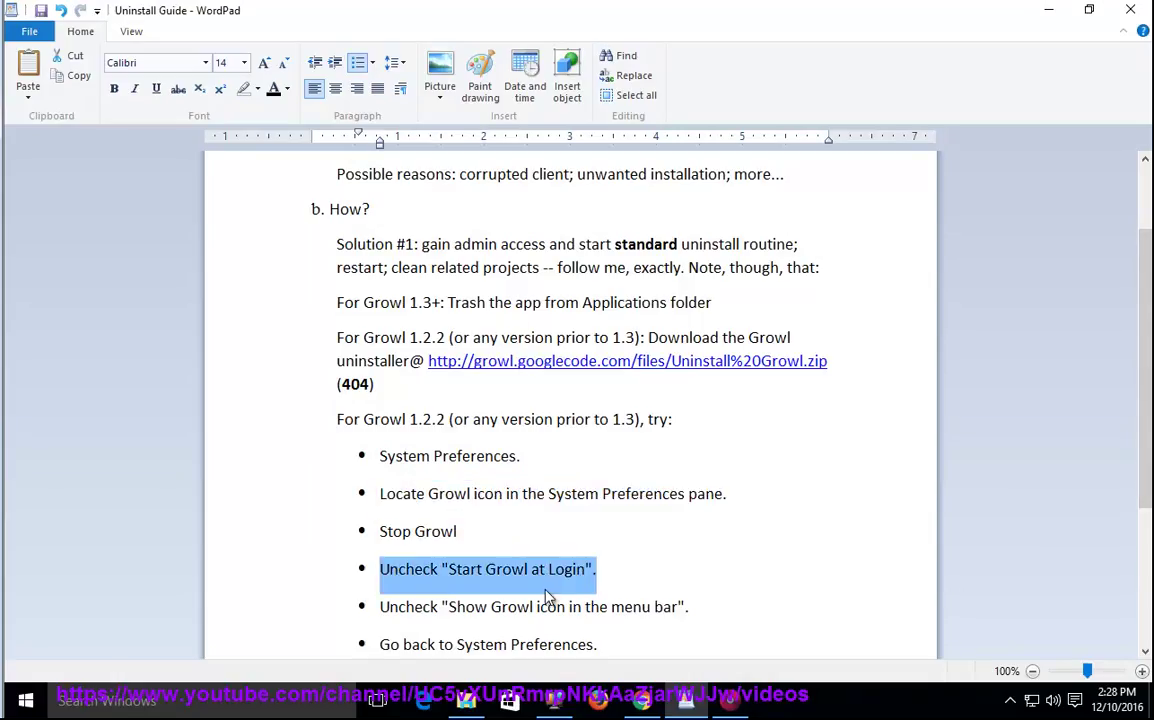
pyautogui.scroll(-1, 545, 575)
pyautogui.moveTo(699, 508); pyautogui.dragTo(396, 507)
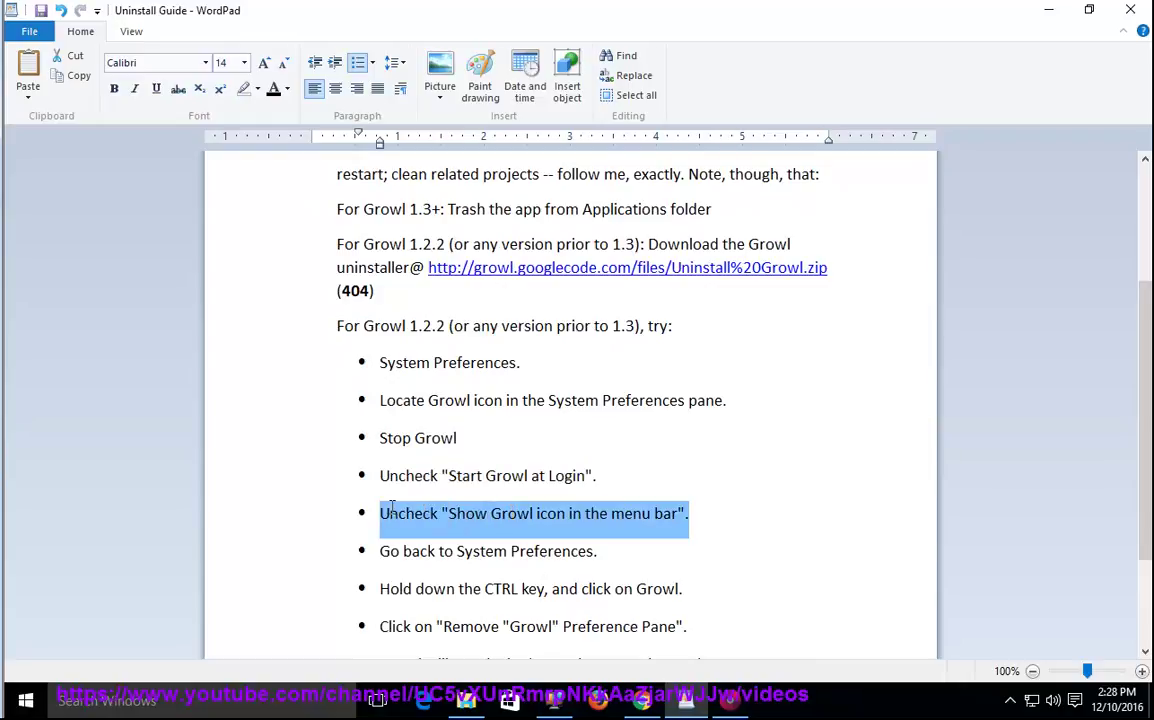
# Review the guide's instructions on removing the Growl preference pane and emptying the Trash, then Solution #2 and the closing tip
pyautogui.moveTo(645, 565); pyautogui.dragTo(380, 567)
pyautogui.moveTo(692, 594); pyautogui.dragTo(380, 592)
pyautogui.doubleClick(502, 590)
pyautogui.scroll(-1, 546, 597)
pyautogui.scroll(-1, 546, 597)
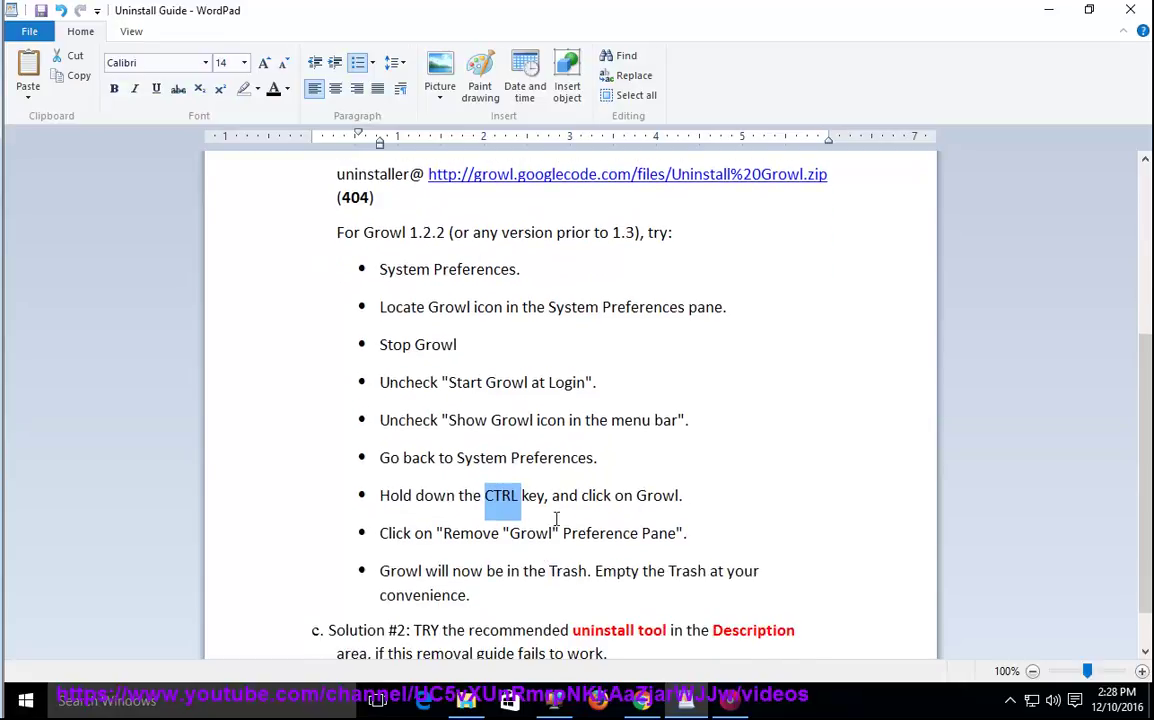
pyautogui.doubleClick(656, 496)
pyautogui.moveTo(727, 539); pyautogui.dragTo(346, 552)
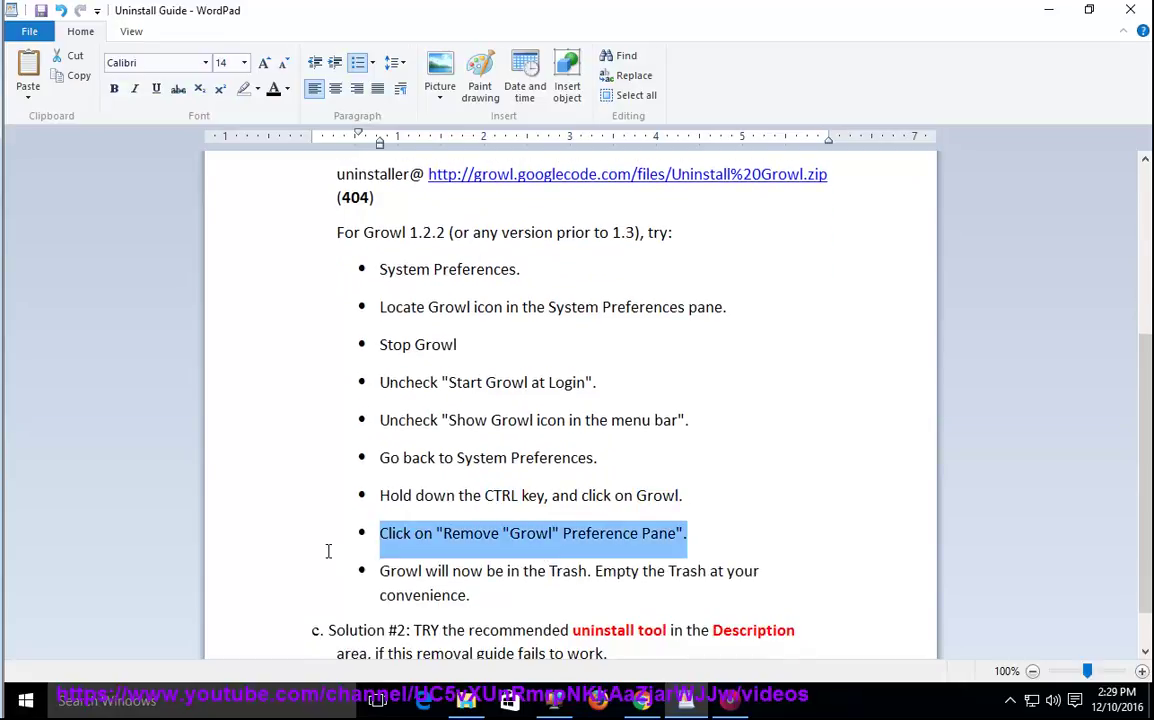
pyautogui.moveTo(470, 595); pyautogui.dragTo(382, 571)
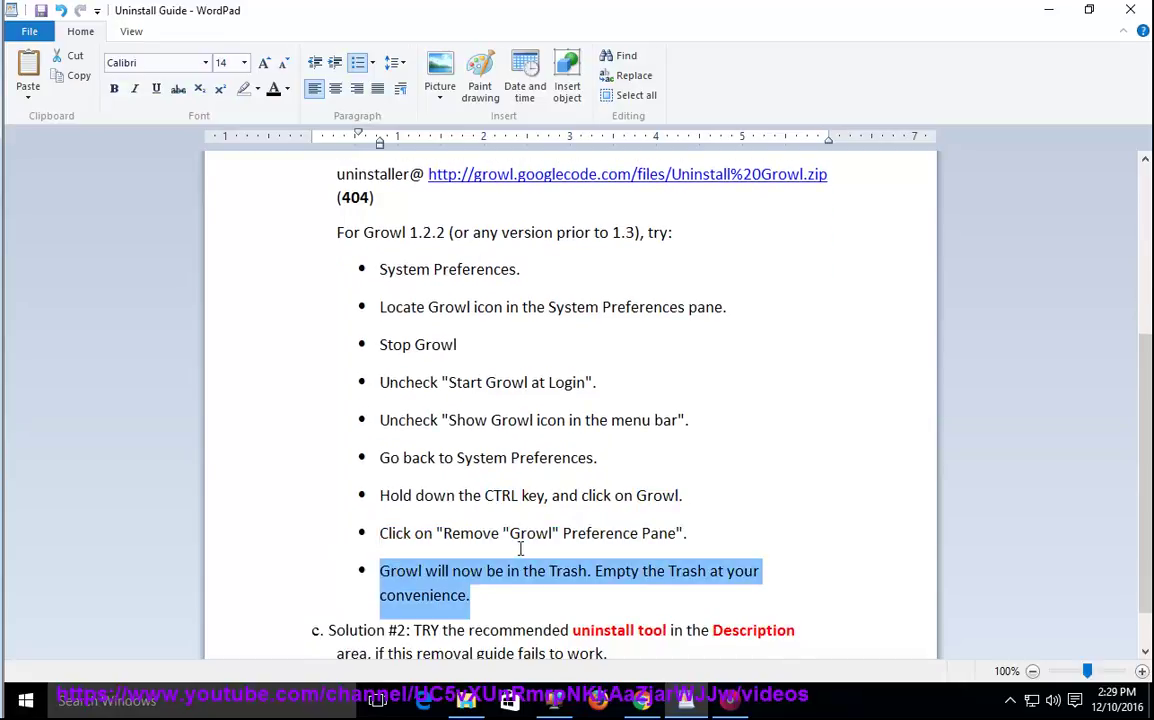
pyautogui.scroll(-1, 510, 535)
pyautogui.moveTo(676, 634); pyautogui.dragTo(313, 585)
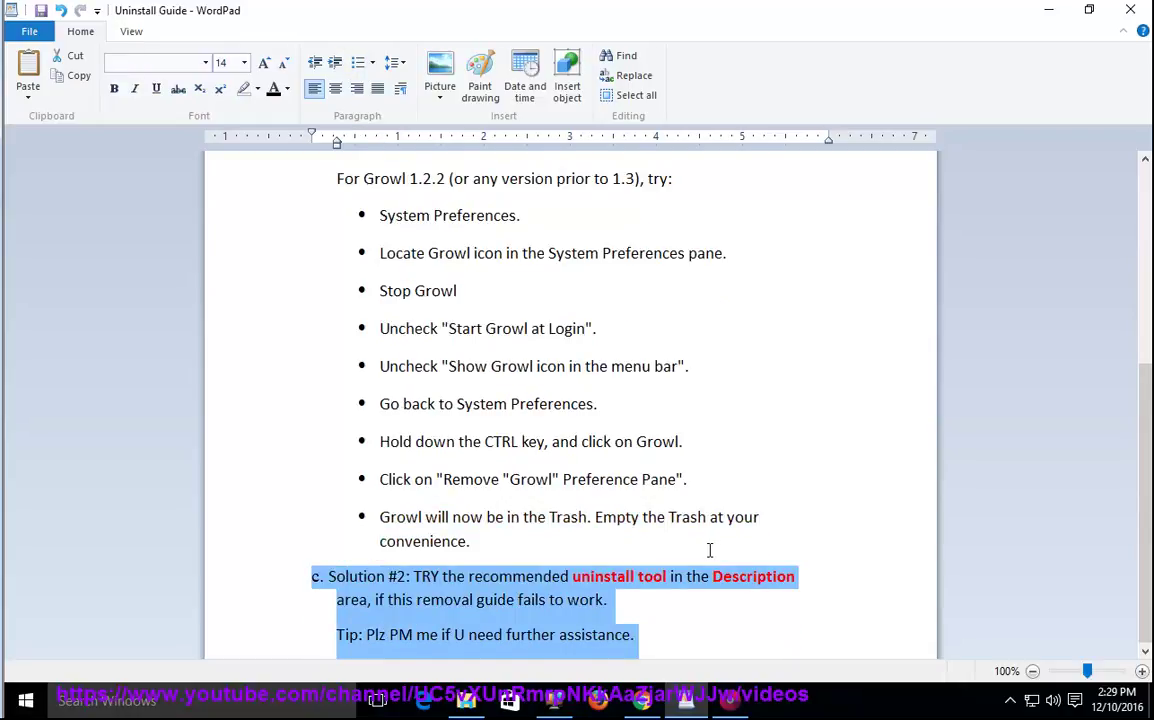
pyautogui.scroll(7, 713, 550)
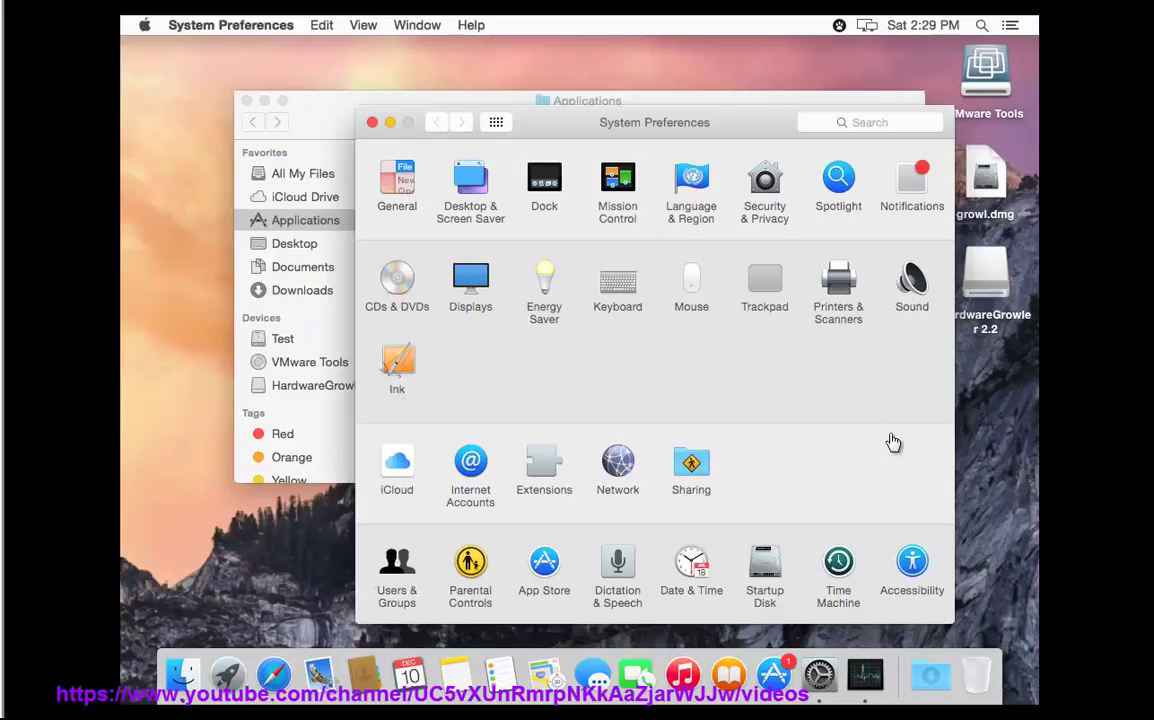
# Close System Preferences on the Mac and open Activity Monitor from the Utilities folder inside Applications
pyautogui.click(372, 122)
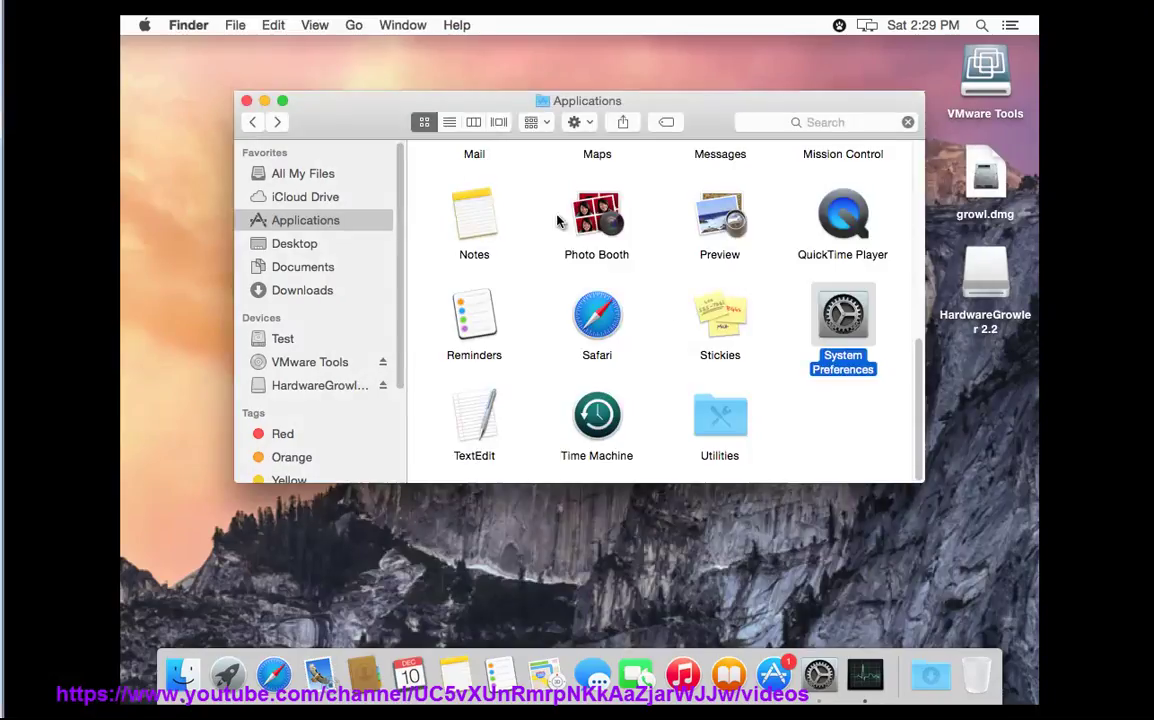
pyautogui.click(801, 327)
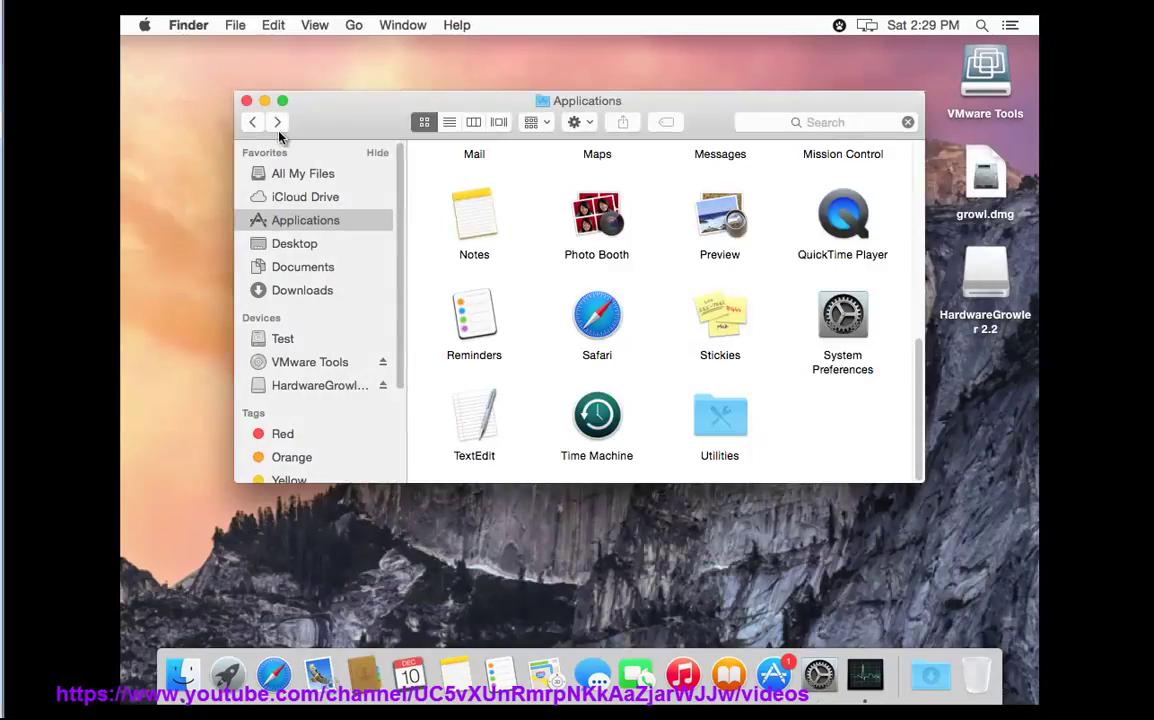
pyautogui.scroll(10, 690, 369)
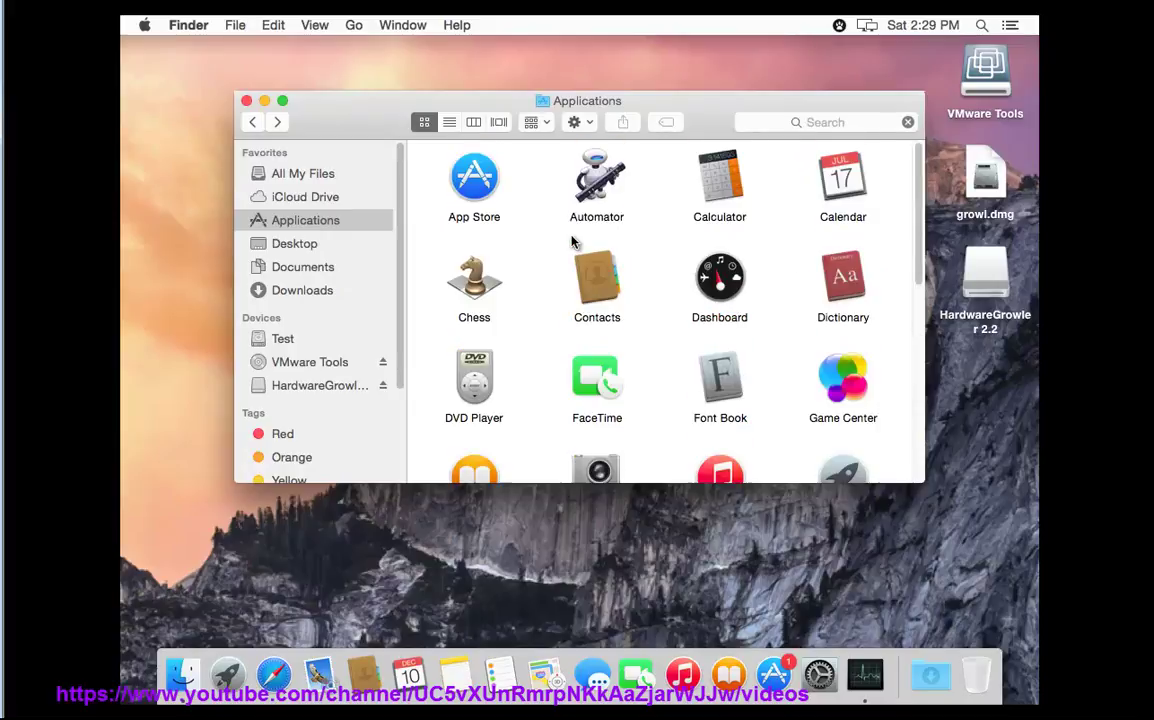
pyautogui.scroll(-10, 615, 291)
pyautogui.doubleClick(705, 410)
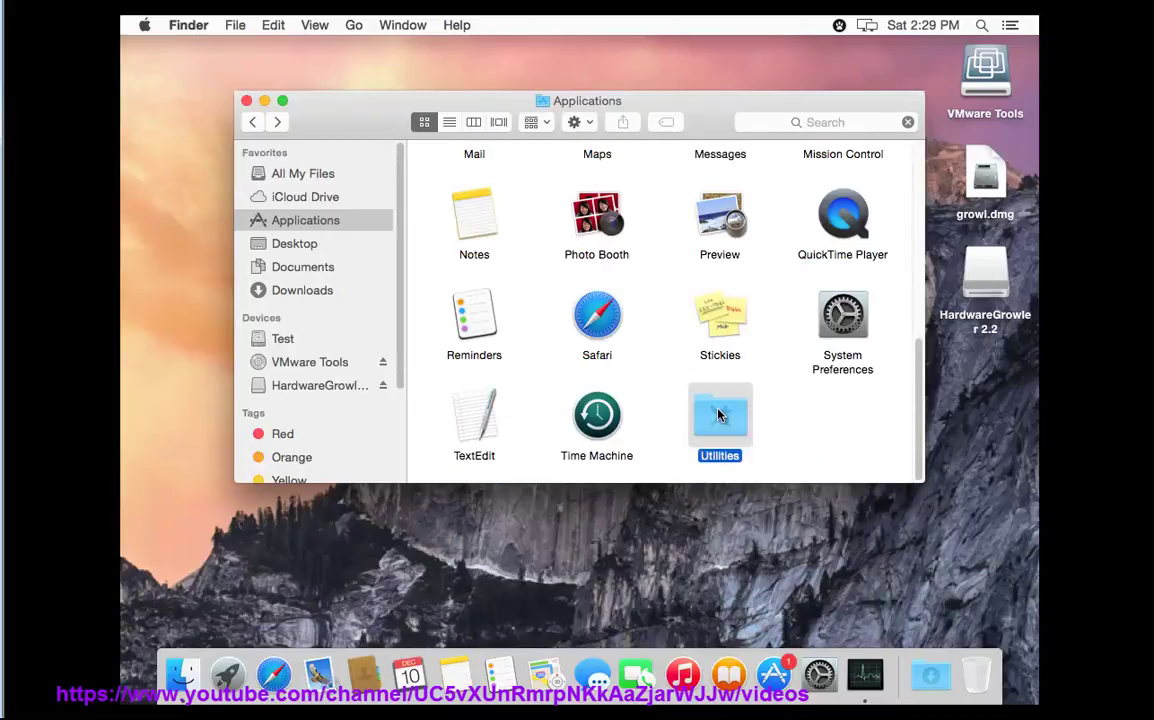
pyautogui.rightClick(474, 184)
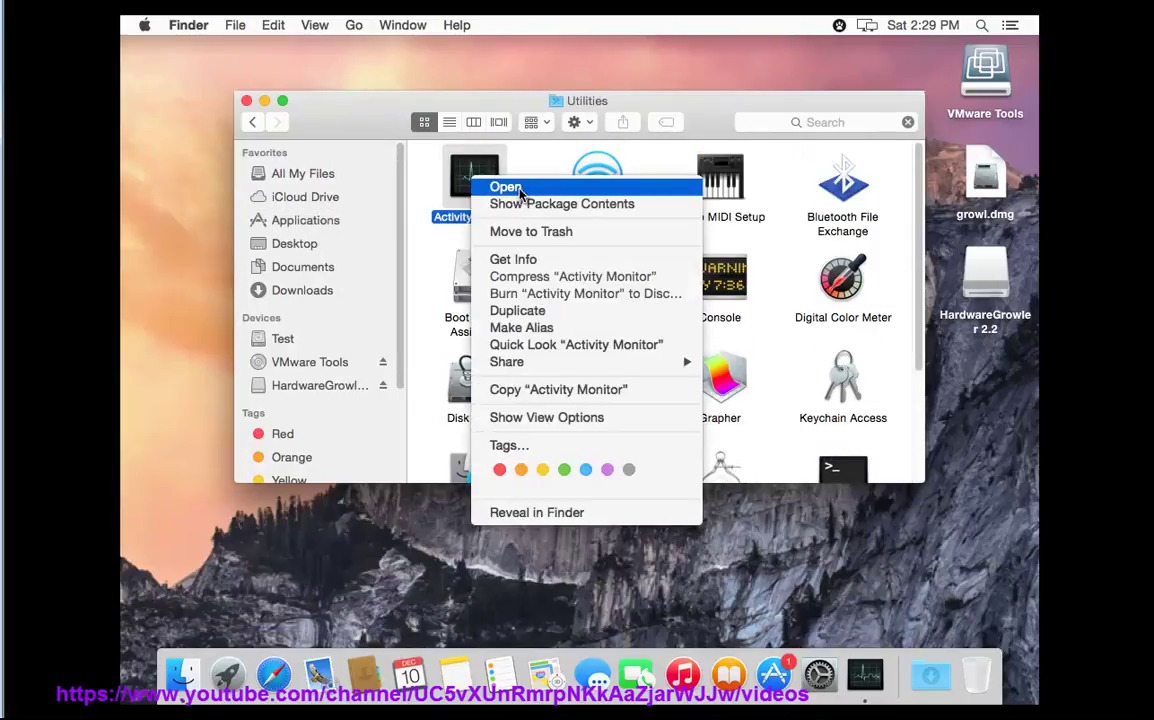
pyautogui.click(515, 188)
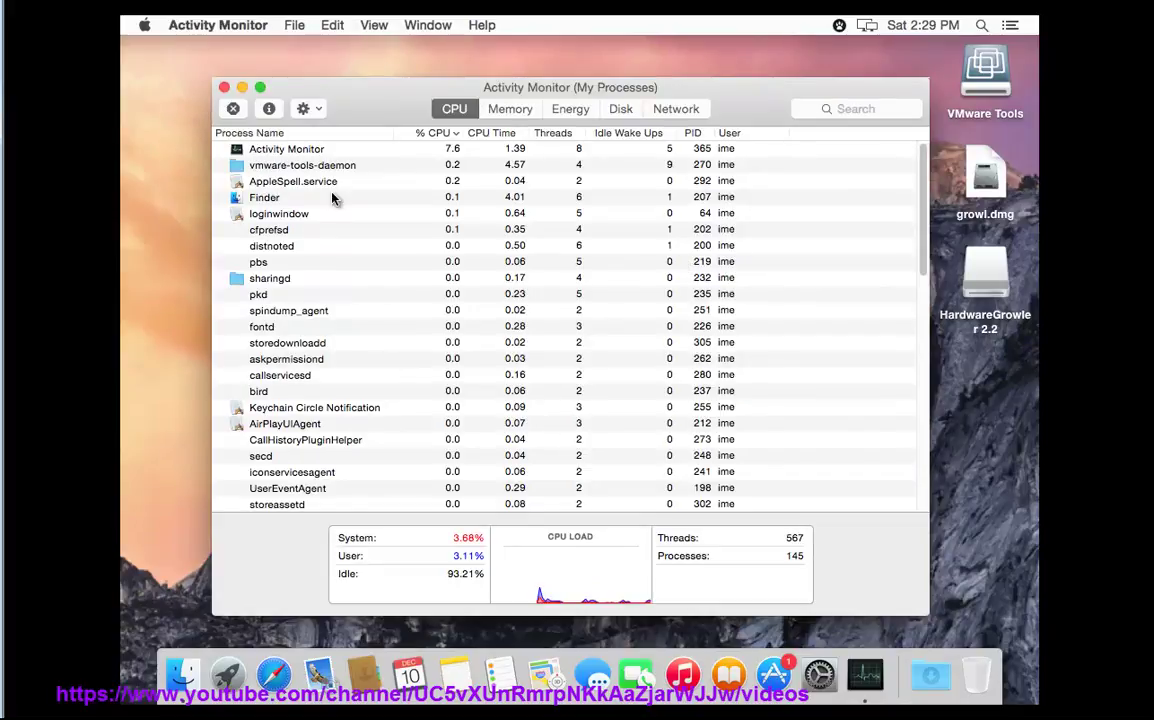
# Inspect the HardwareGrowler process and show its open files and ports
pyautogui.moveTo(311, 97); pyautogui.dragTo(258, 109)
pyautogui.click(248, 100)
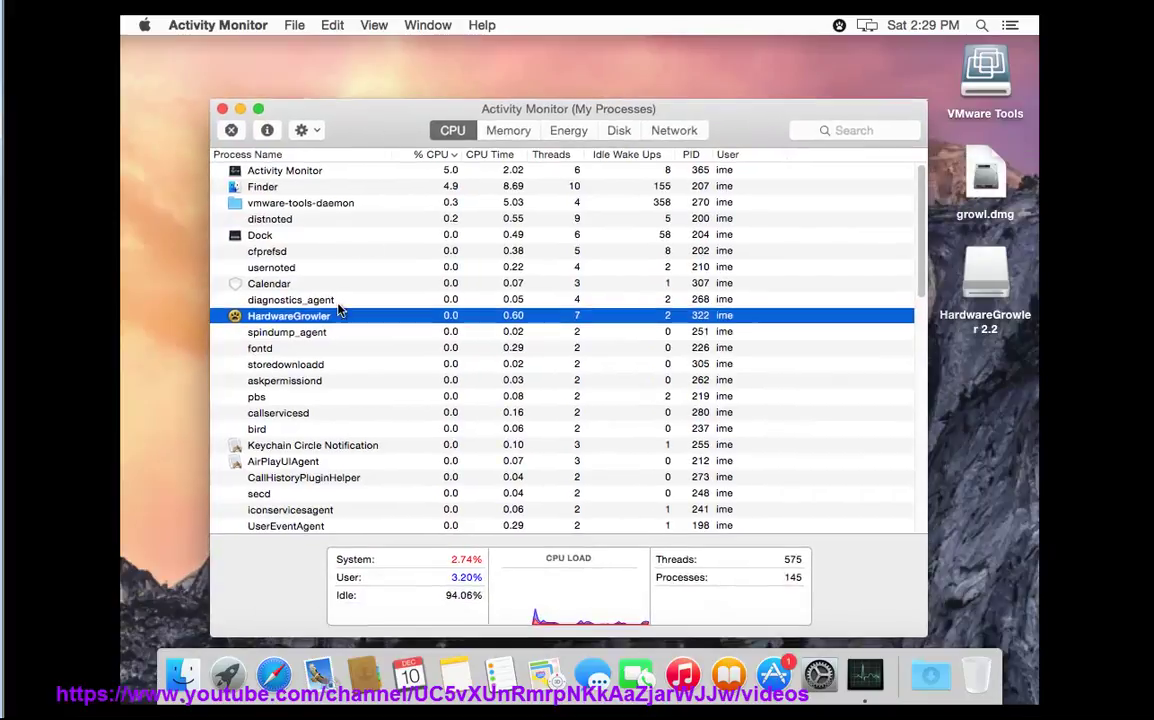
pyautogui.click(267, 130)
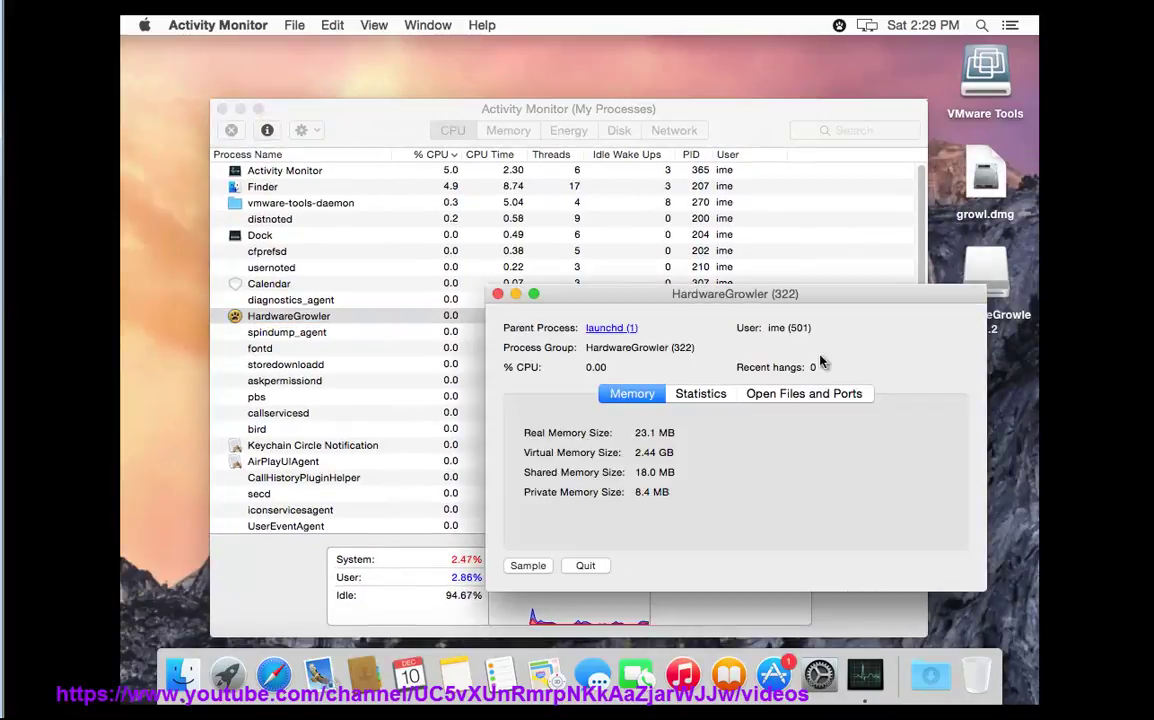
pyautogui.click(814, 393)
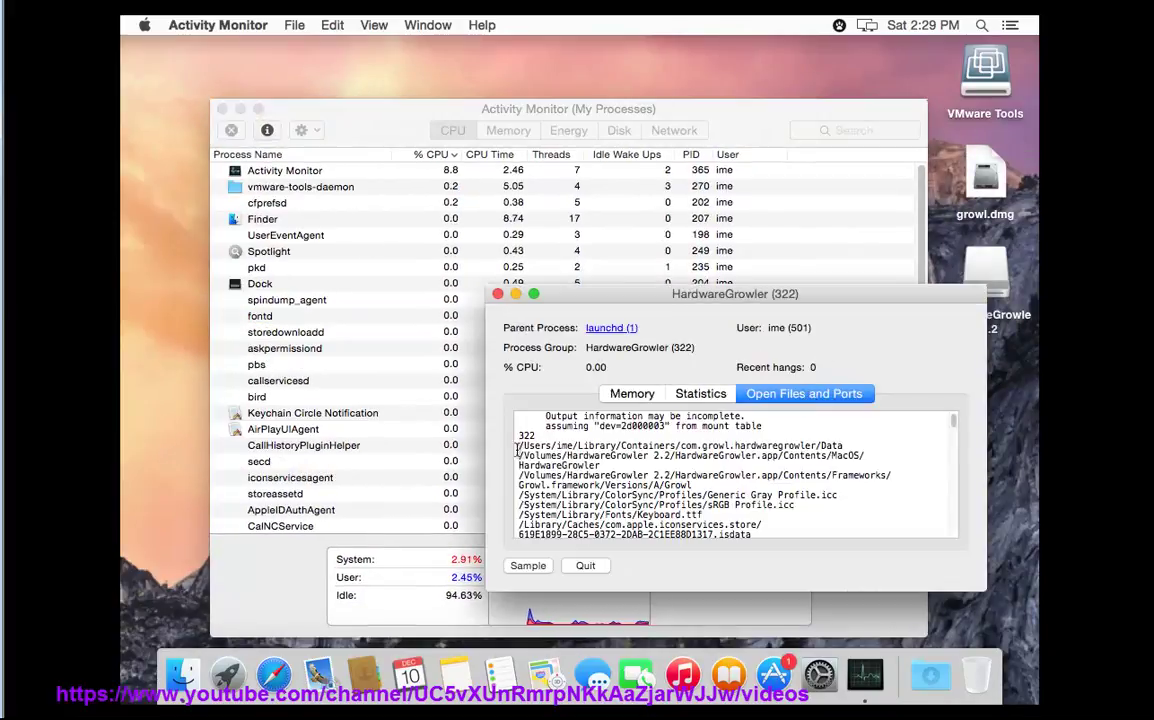
# Copy HardwareGrowler's entire open files and ports list and switch to Notes
pyautogui.moveTo(595, 448); pyautogui.dragTo(860, 636)
pyautogui.rightClick(564, 488)
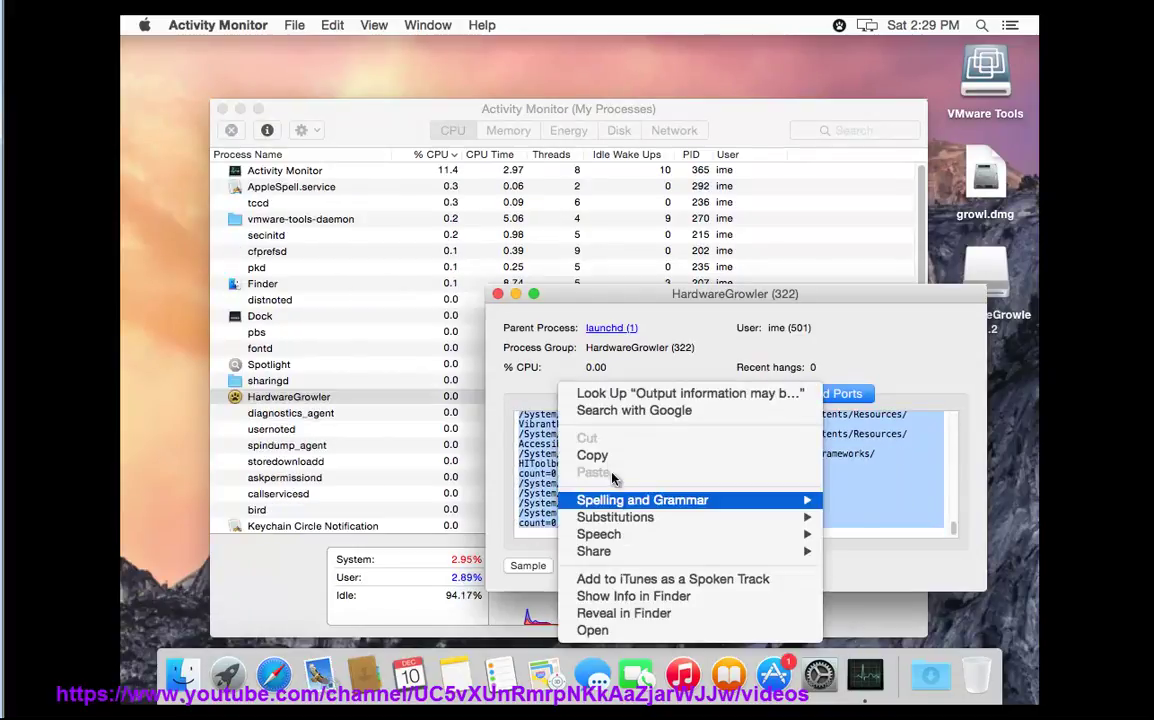
pyautogui.click(590, 454)
pyautogui.click(468, 676)
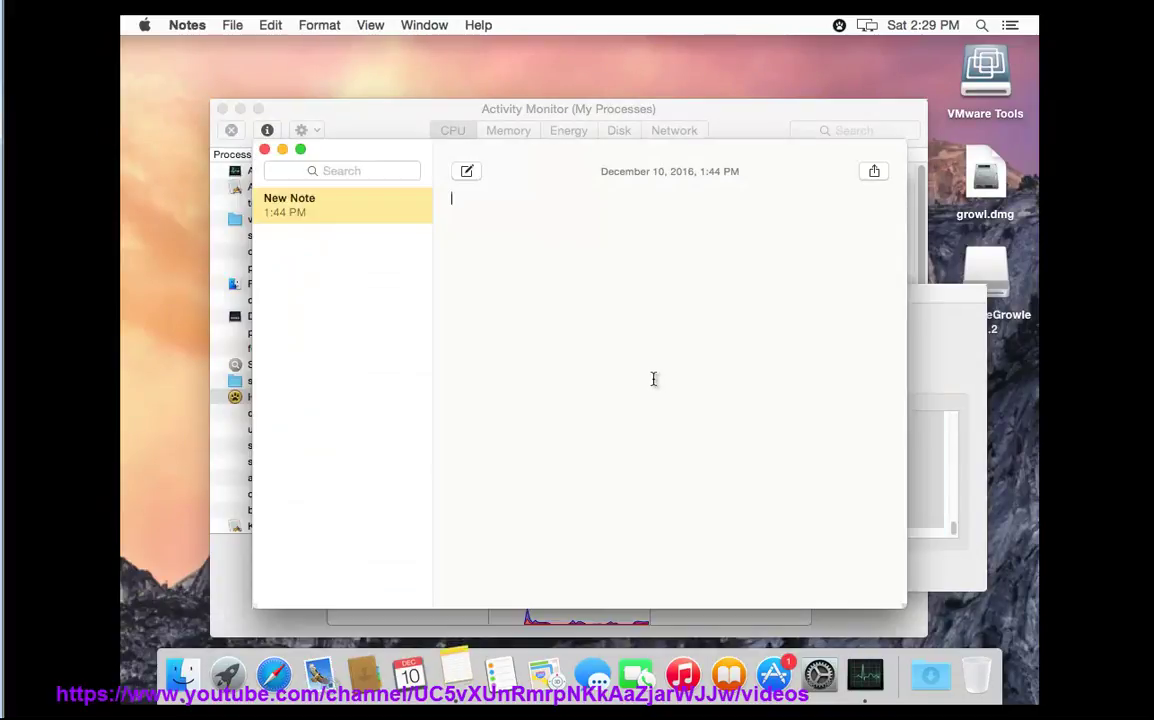
# Try to paste the copied file list into the empty note
pyautogui.rightClick(490, 198)
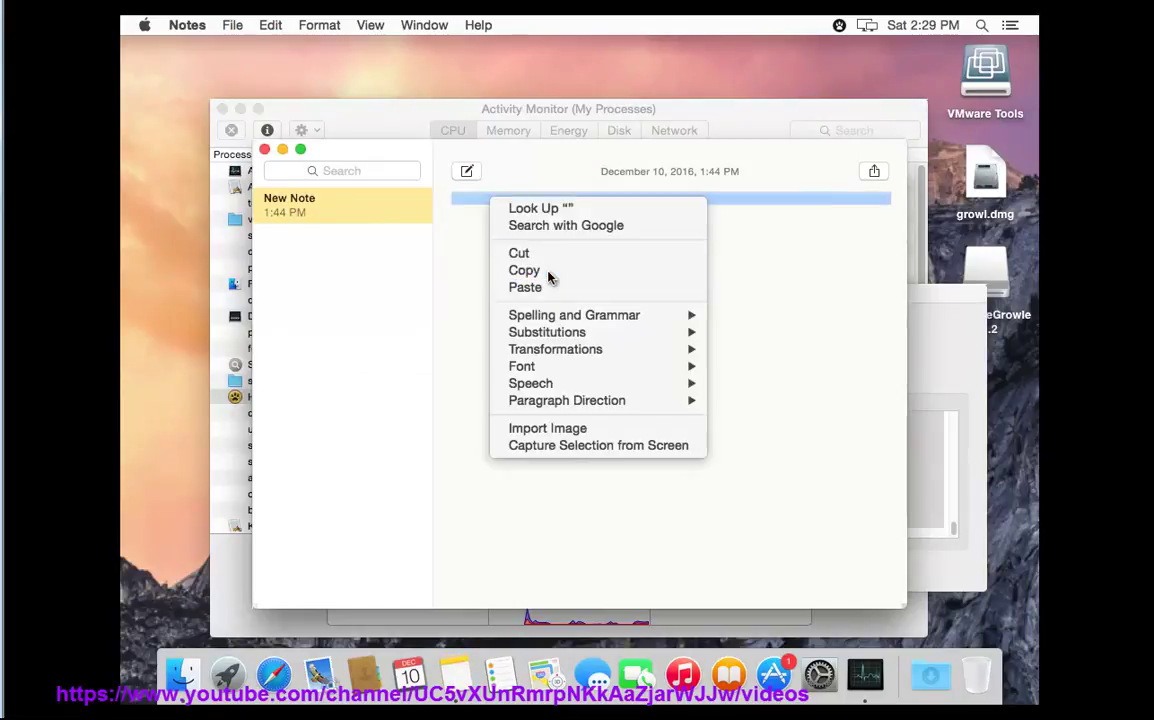
pyautogui.click(541, 287)
pyautogui.rightClick(498, 218)
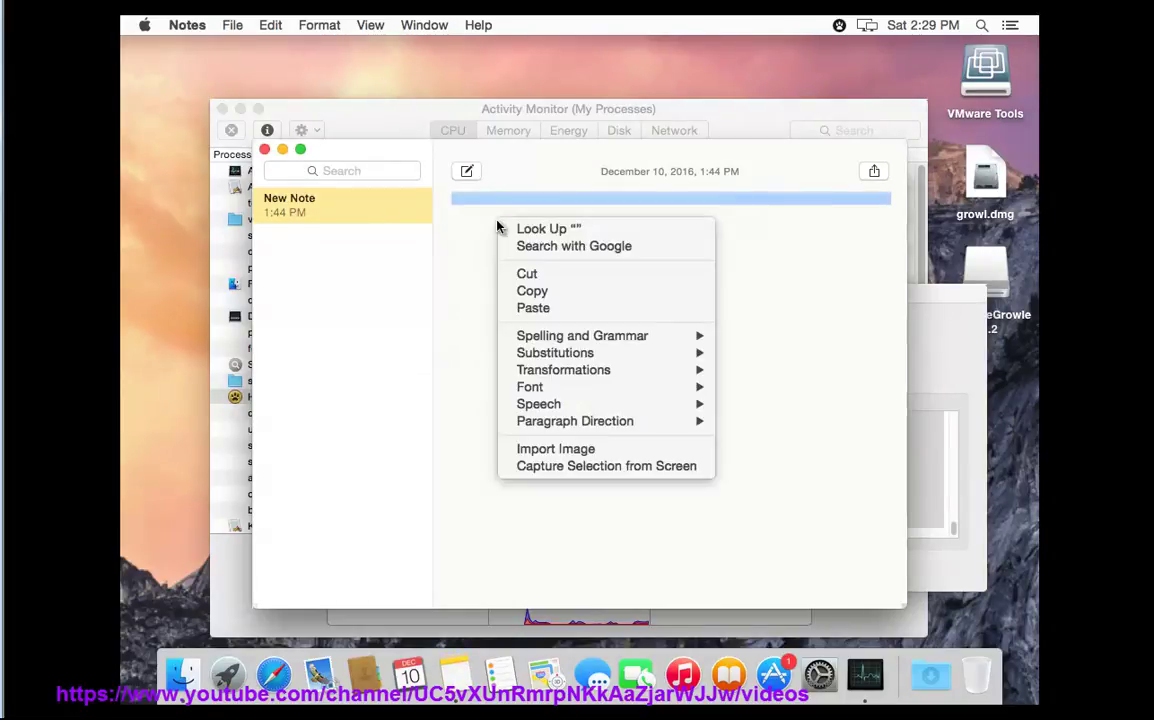
pyautogui.click(541, 311)
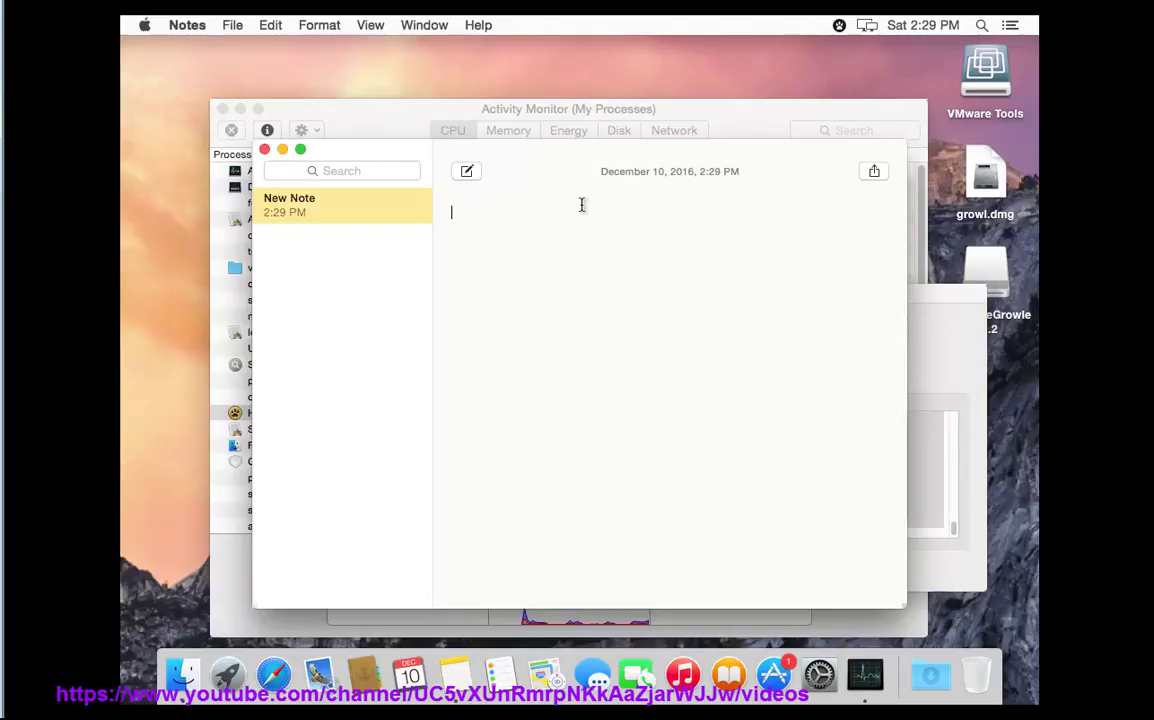
# Copy the complete open files and ports list from the HardwareGrowler window again and paste it into the note
pyautogui.click(954, 421)
pyautogui.press('super+a')
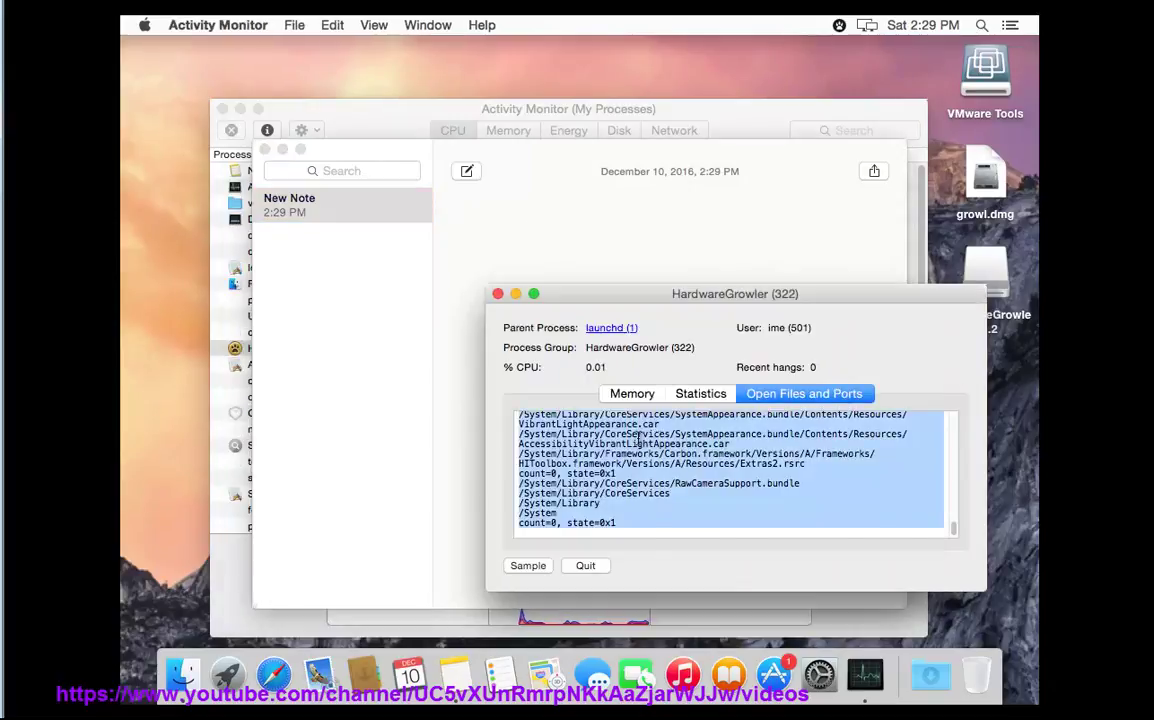
pyautogui.rightClick(645, 468)
pyautogui.click(672, 455)
pyautogui.click(492, 216)
pyautogui.rightClick(492, 214)
pyautogui.click(528, 250)
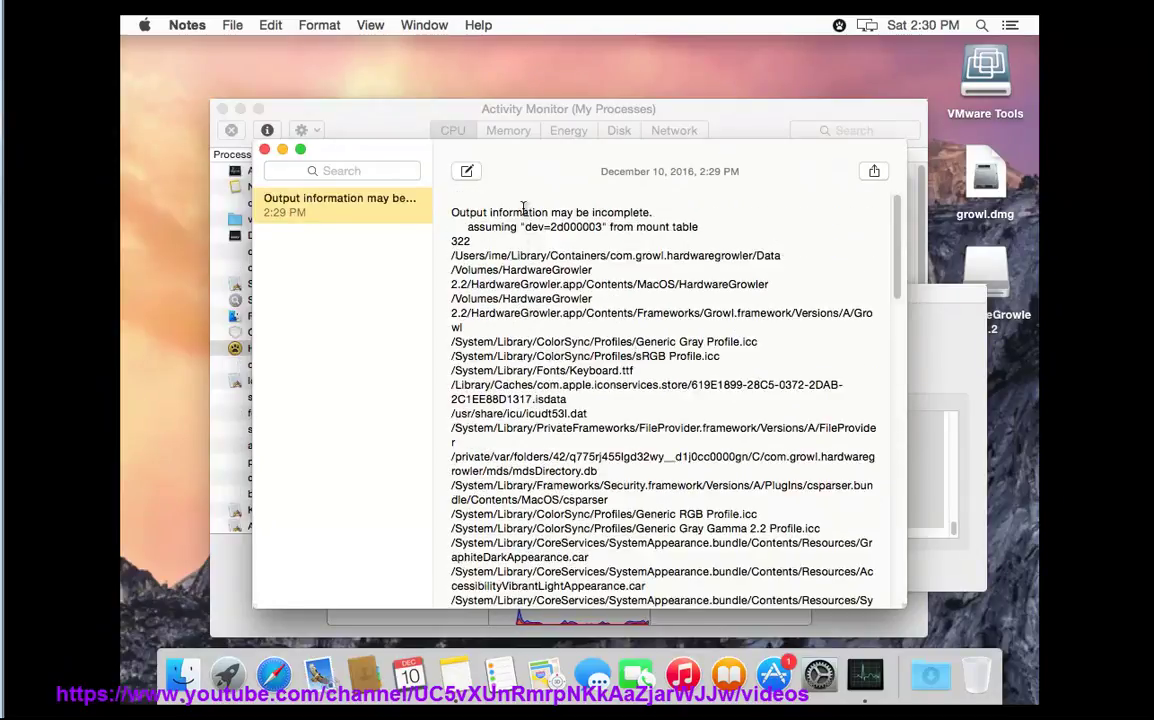
# Minimize the note, force quit the HardwareGrowler process and close its information window
pyautogui.click(282, 149)
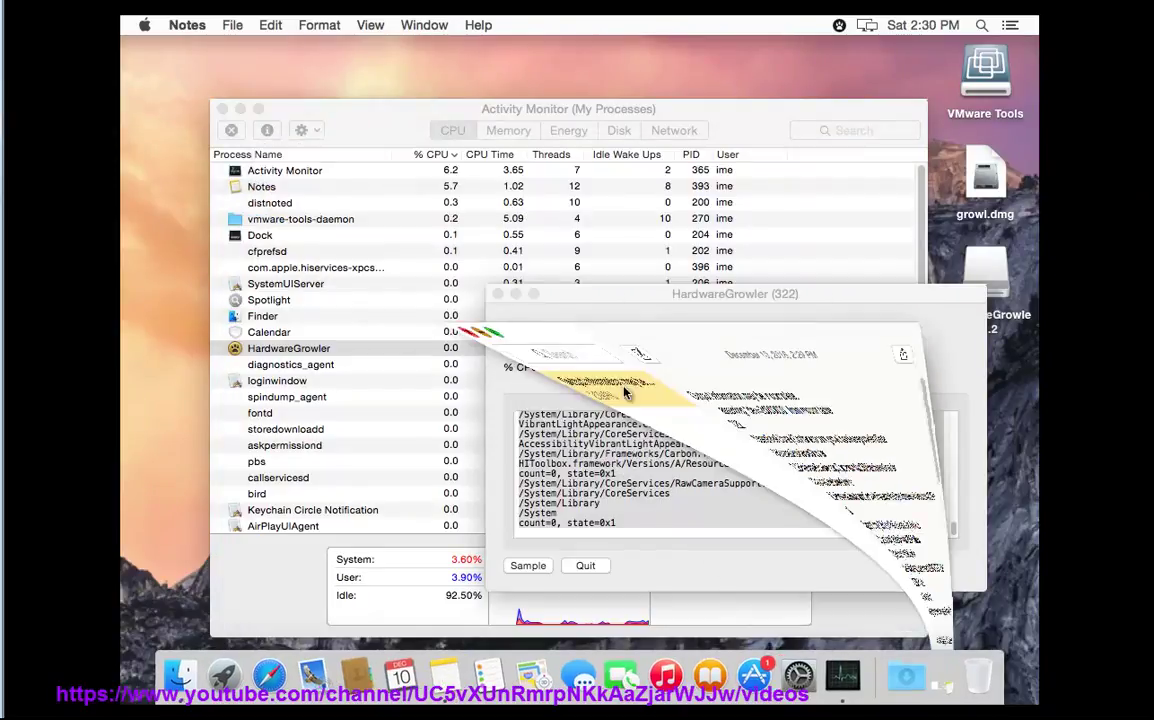
pyautogui.click(587, 565)
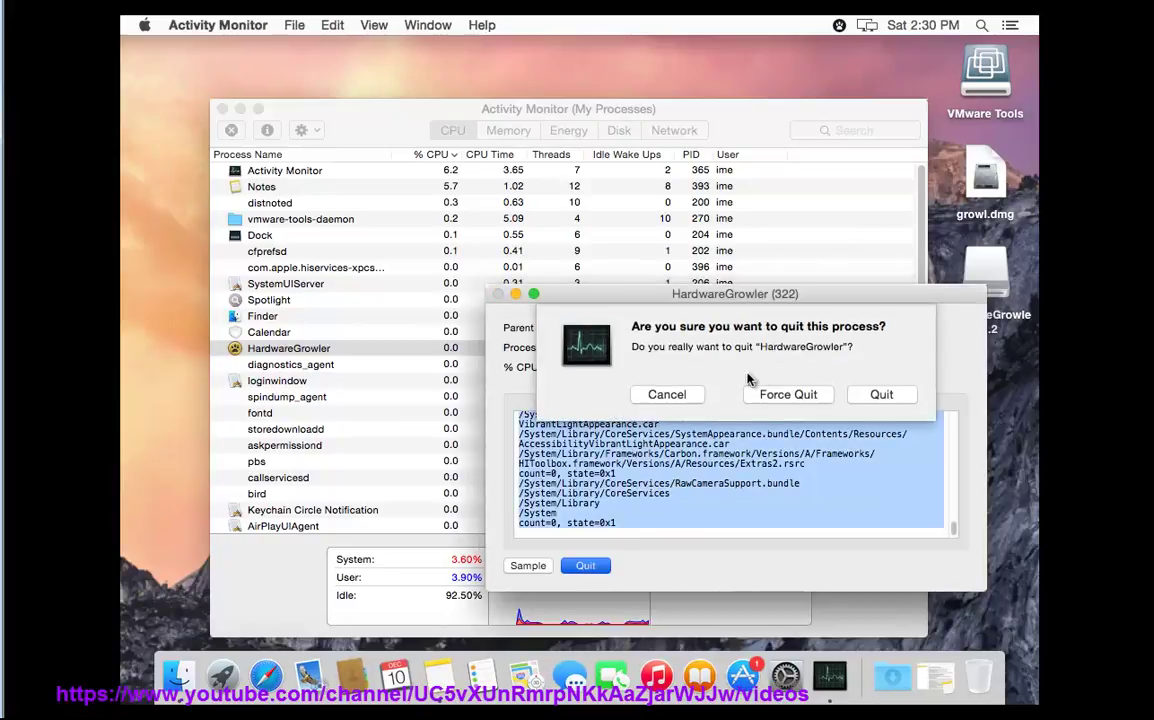
pyautogui.click(786, 394)
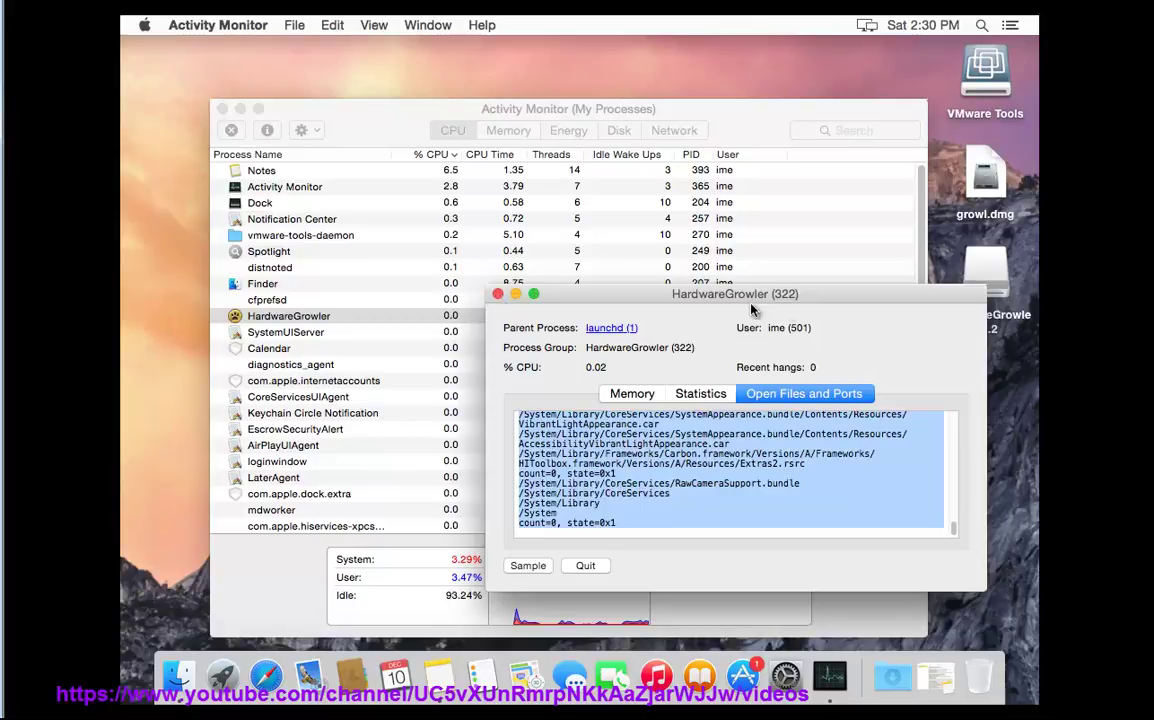
pyautogui.click(498, 294)
# Look through the remaining running processes and close Activity Monitor
pyautogui.click(386, 287)
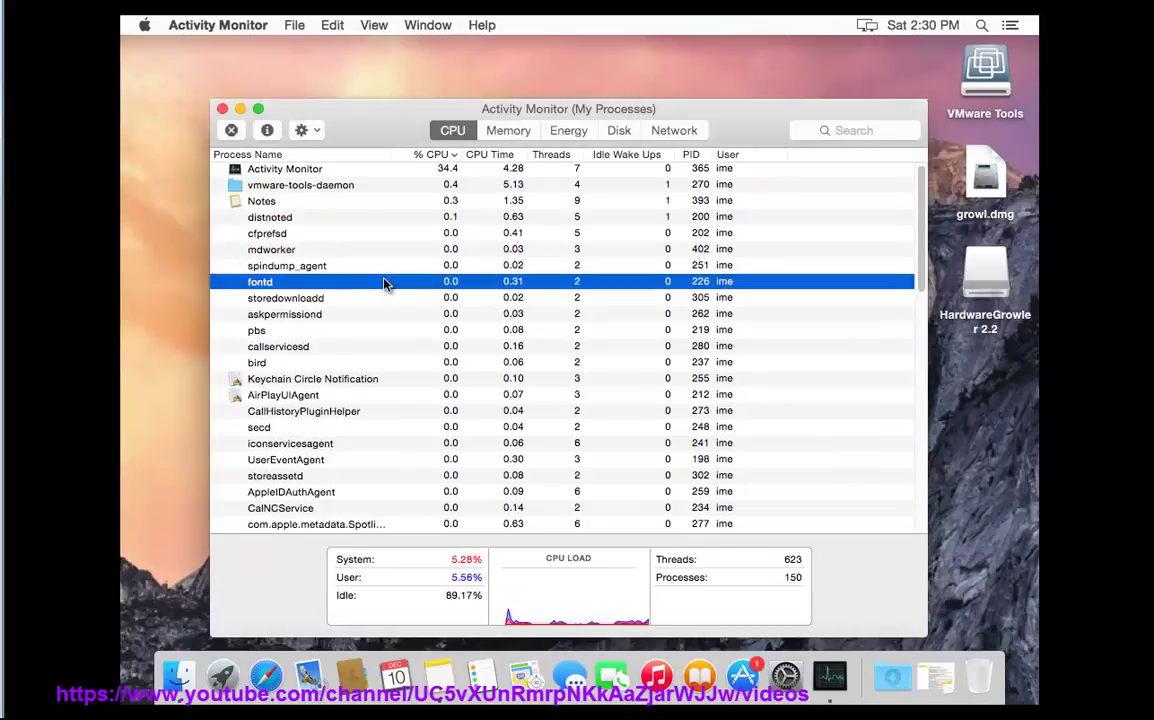
pyautogui.scroll(-1, 391, 299)
pyautogui.scroll(-4, 395, 320)
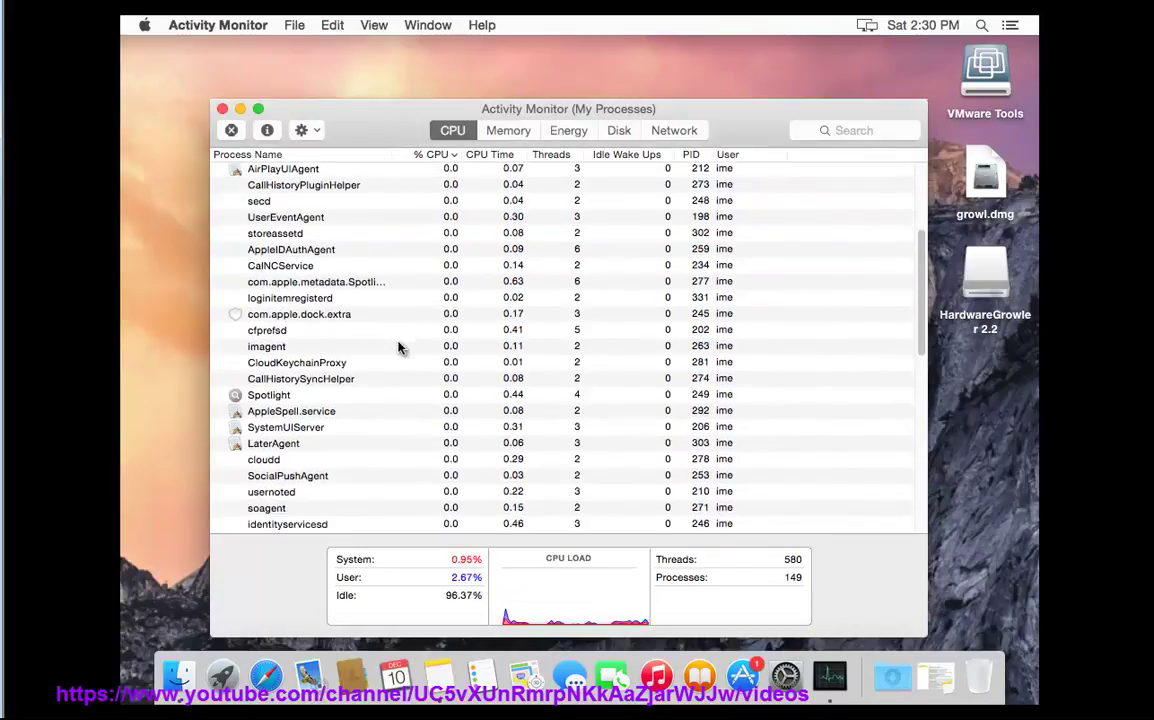
pyautogui.click(222, 108)
# Reopen the saved file list in Notes, highlight its first Library path entry and go to the ~/Library folder in Finder
pyautogui.click(440, 678)
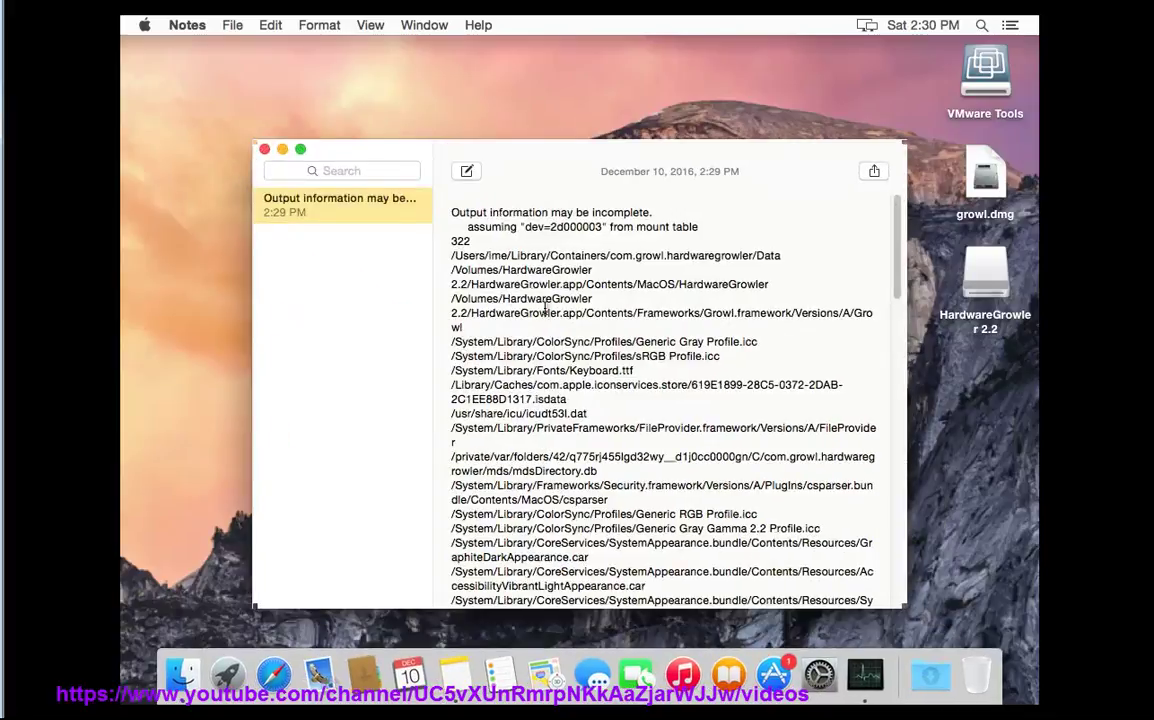
pyautogui.doubleClick(533, 257)
pyautogui.click(443, 108)
pyautogui.click(354, 25)
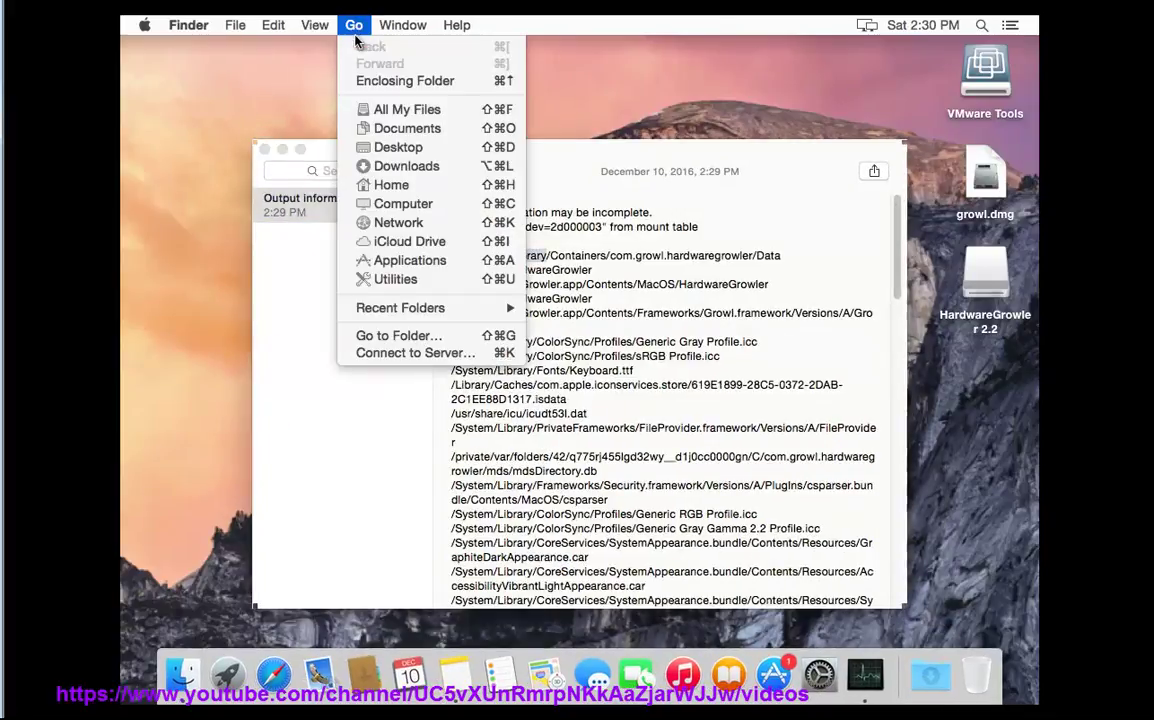
pyautogui.click(392, 335)
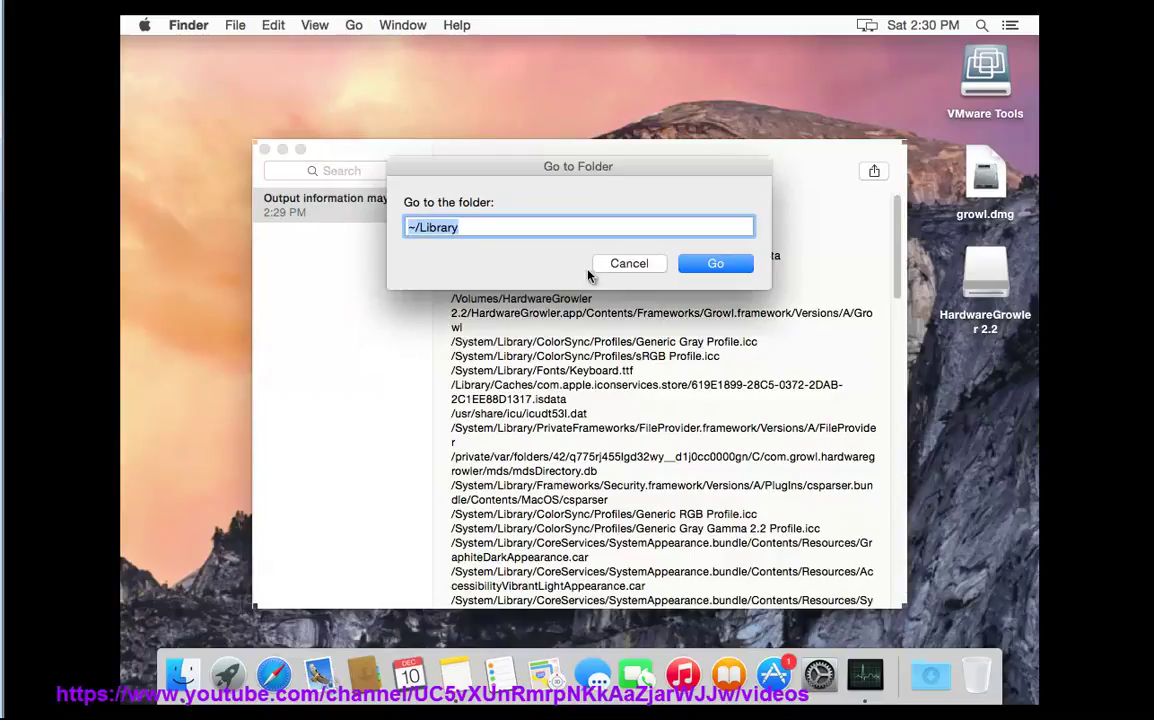
pyautogui.click(722, 270)
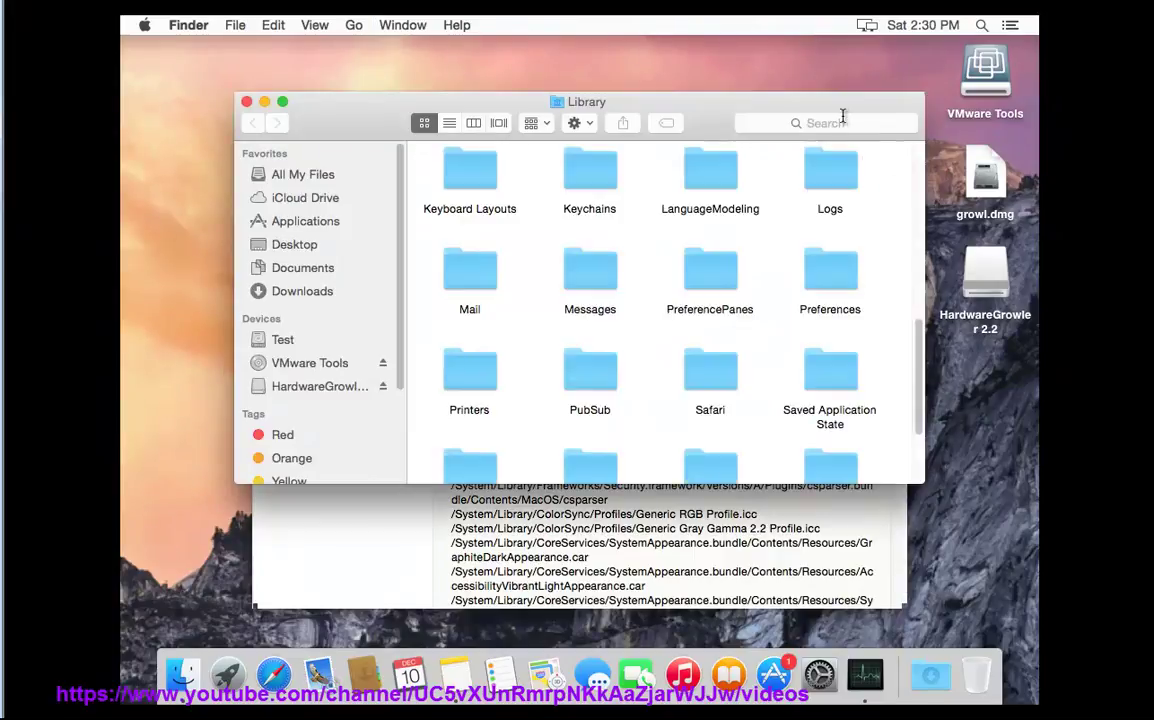
# Search This Mac for "growl" from the Library window
pyautogui.click(839, 121)
pyautogui.write('gr')
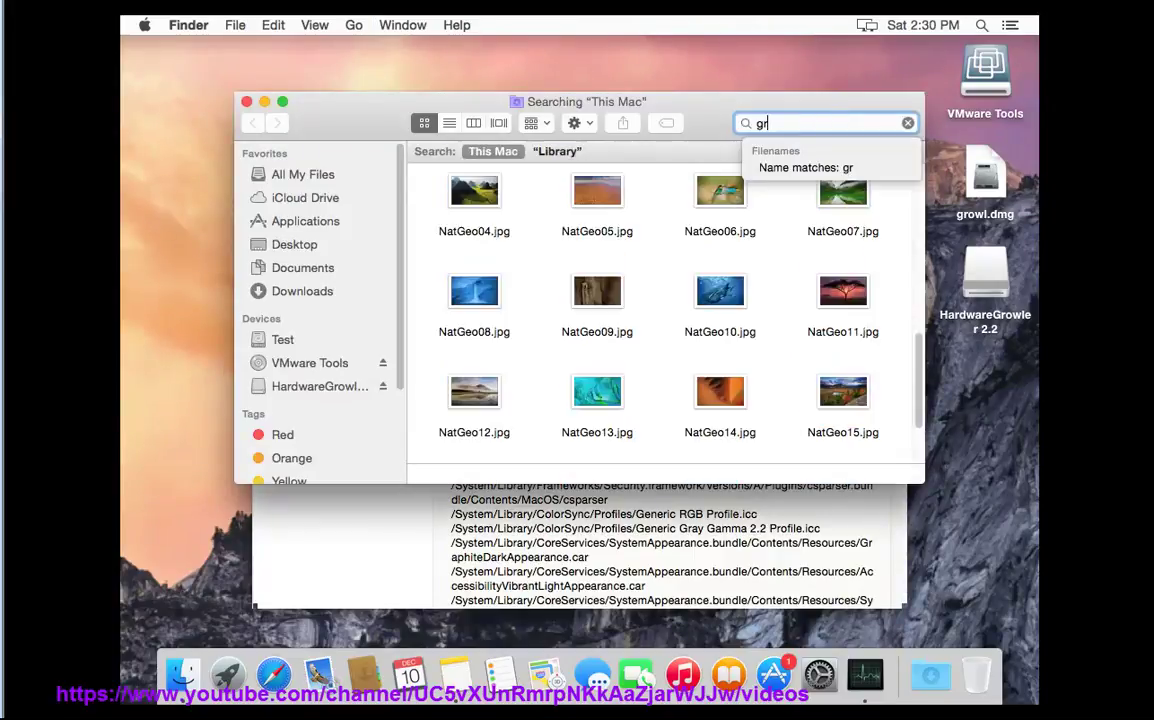
pyautogui.write('owl')
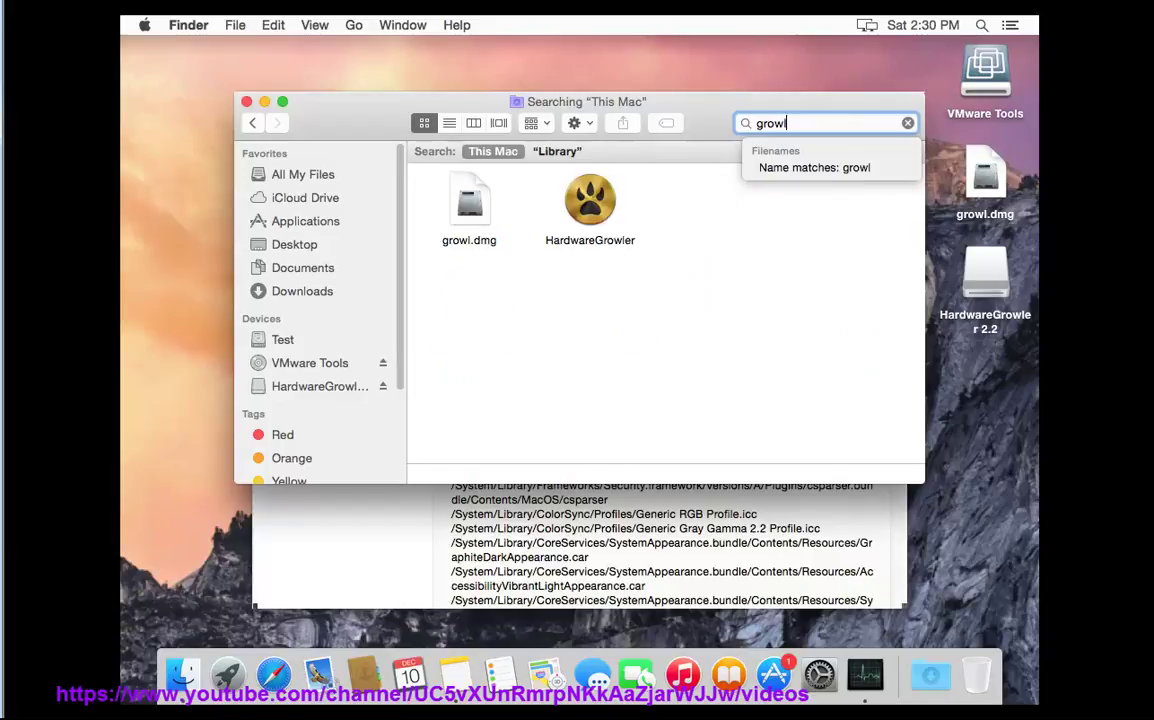
# Narrow the growl search to the Library folder and move the com.growl.hardwaregrowler and com.growl.HardwareGrowlerLauncher folders to the Trash
pyautogui.click(553, 152)
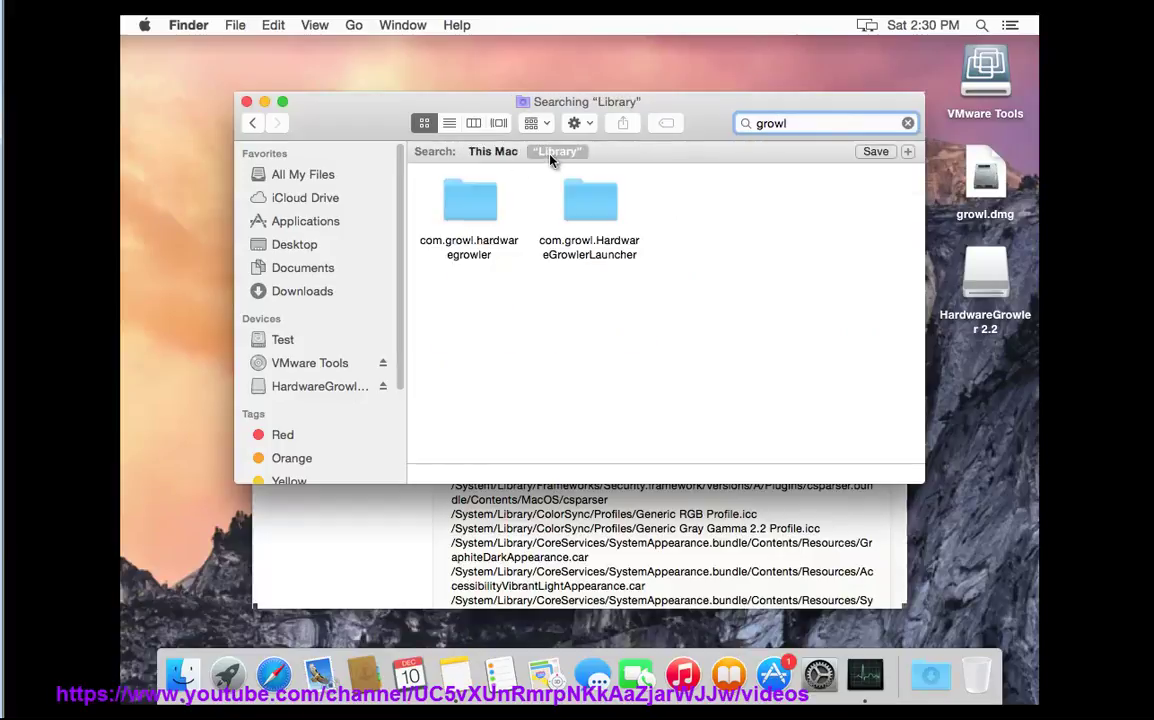
pyautogui.click(495, 200)
pyautogui.press('Right')
pyautogui.click(470, 205)
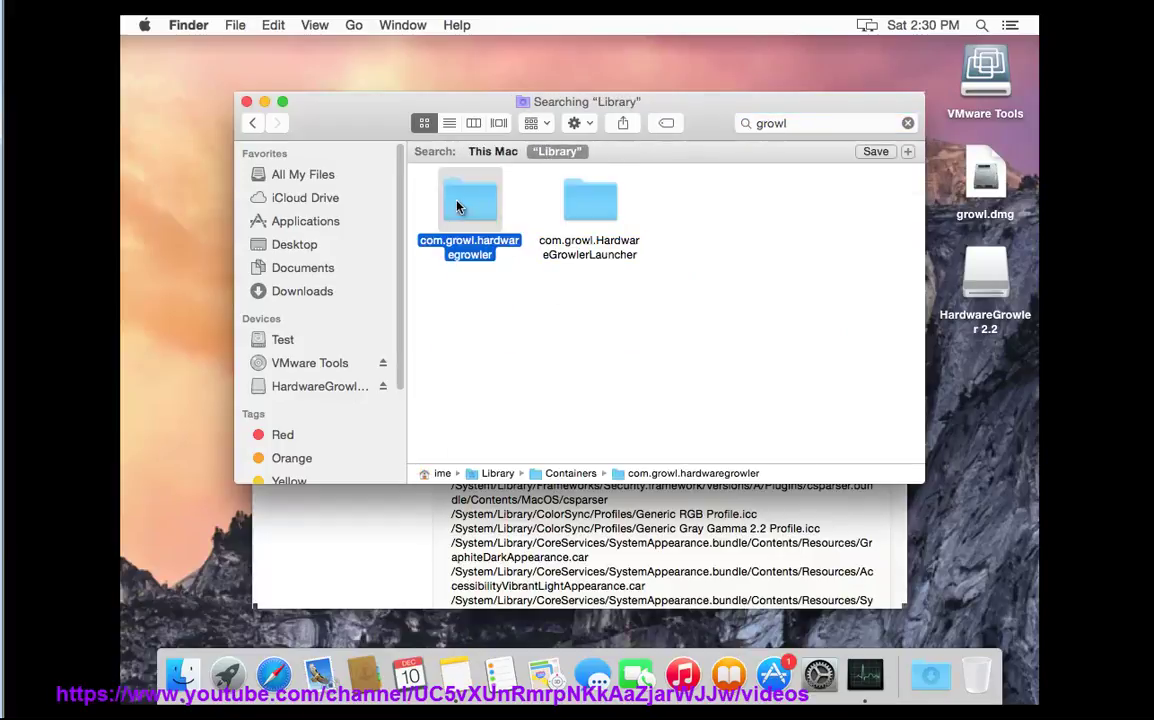
pyautogui.rightClick(460, 200)
pyautogui.click(540, 248)
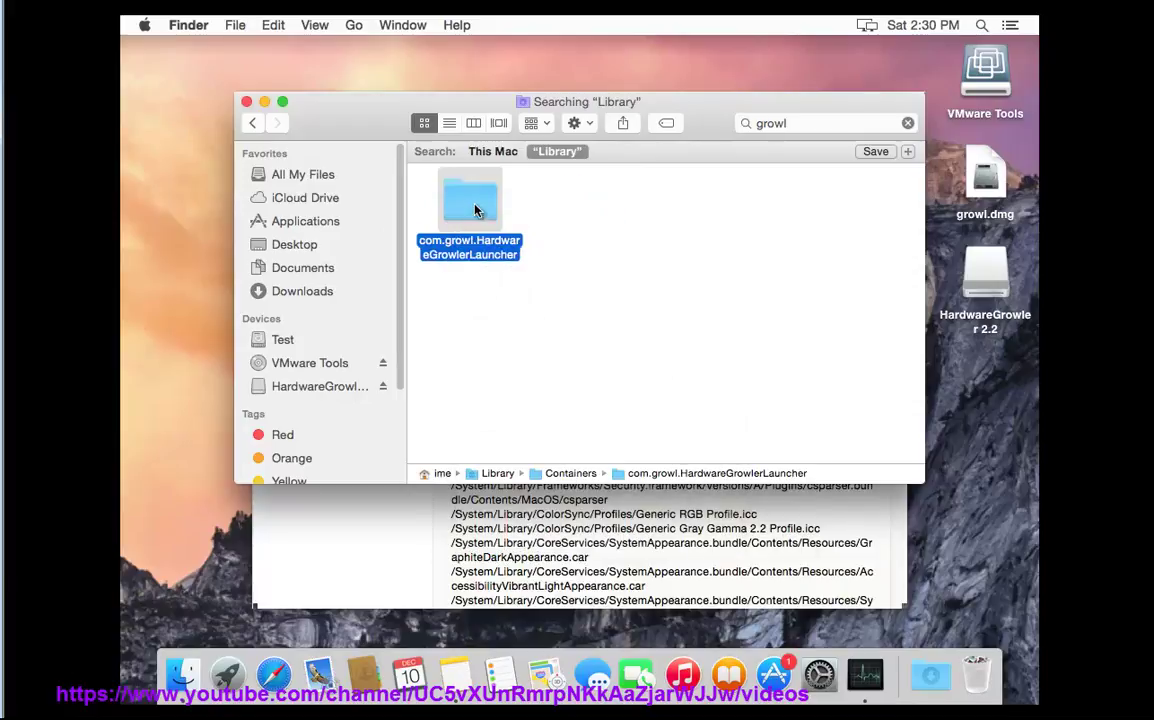
pyautogui.rightClick(480, 200)
pyautogui.click(492, 185)
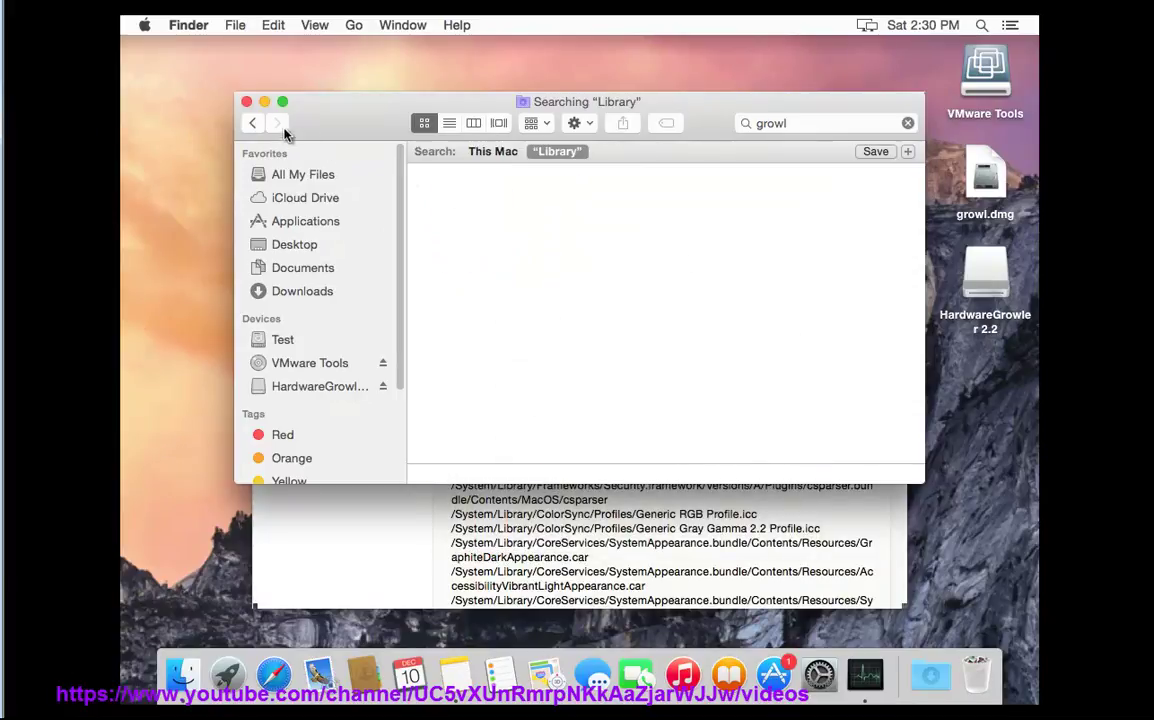
# Return to the Library folder, search its Preferences subfolder for "GROWL" and clear the search
pyautogui.click(252, 123)
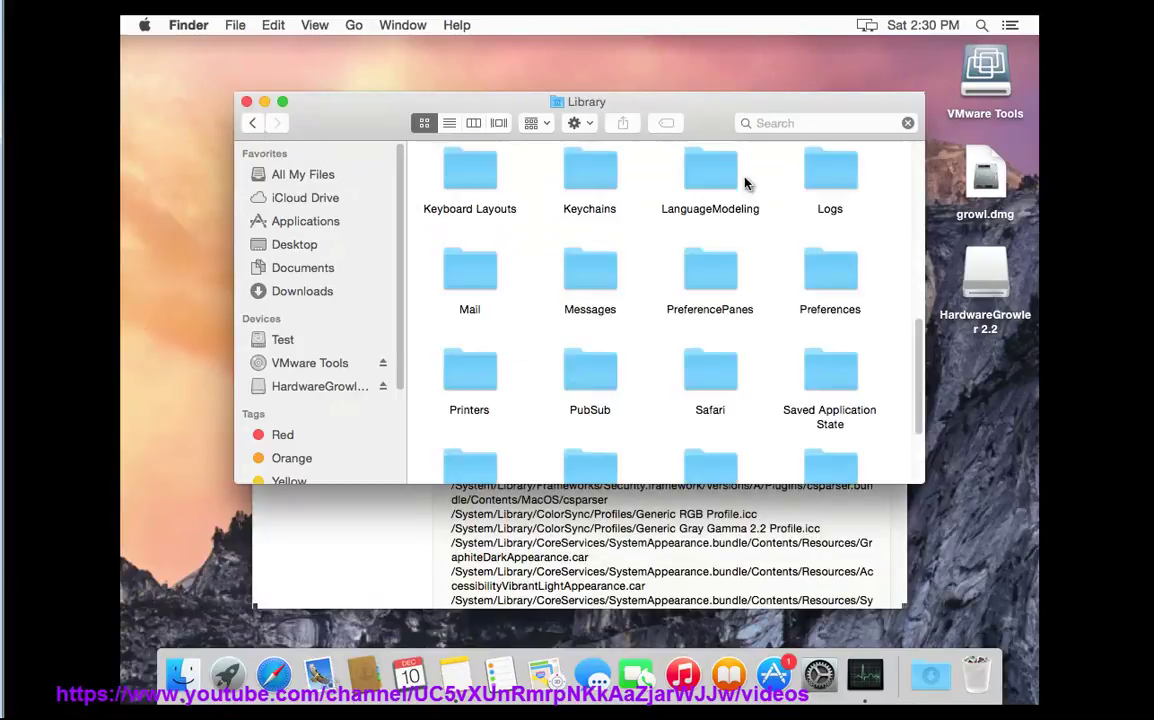
pyautogui.click(672, 305)
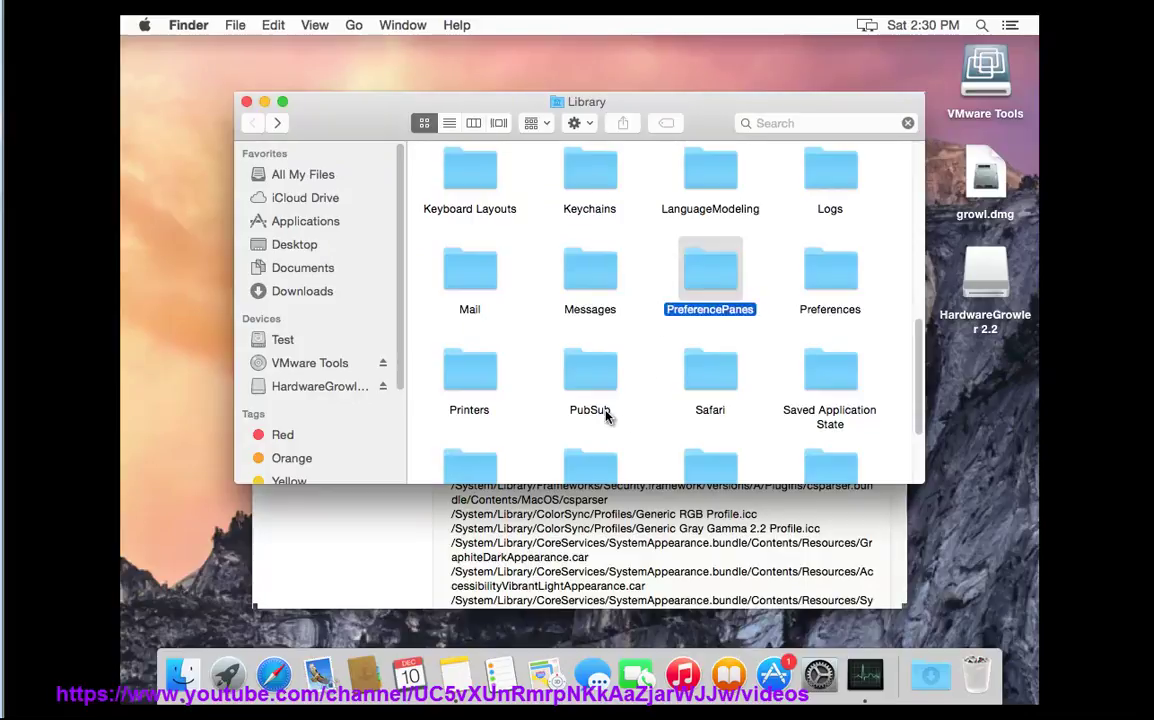
pyautogui.doubleClick(832, 288)
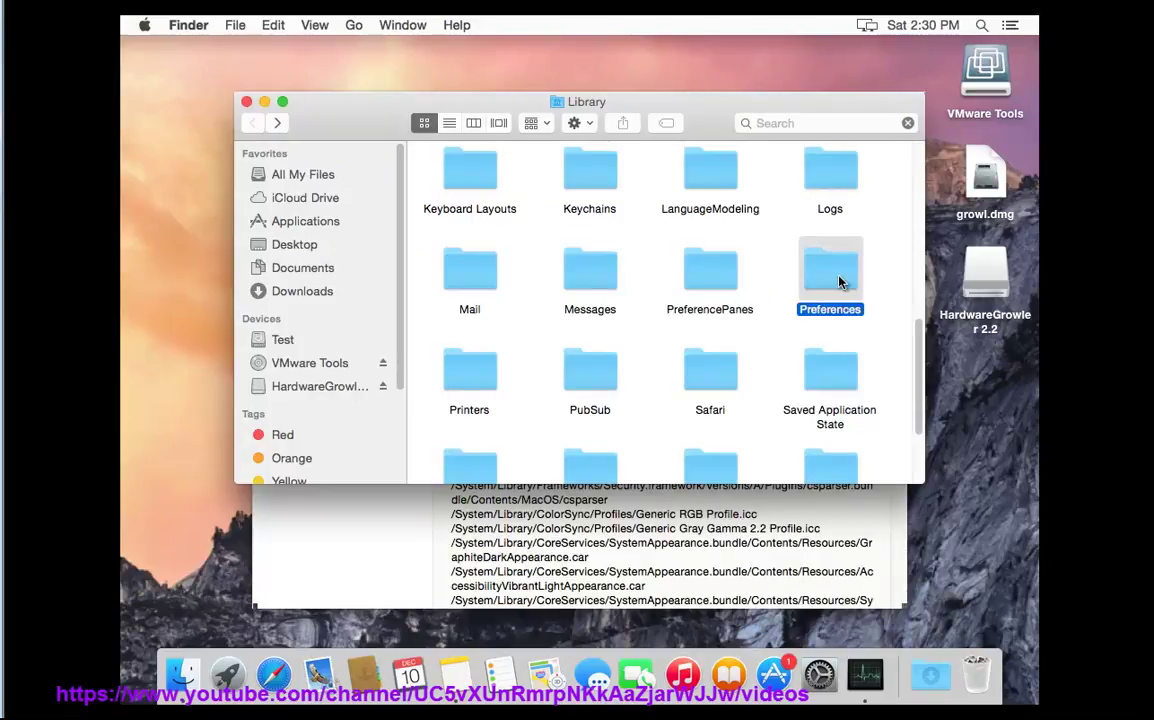
pyautogui.scroll(-10, 835, 283)
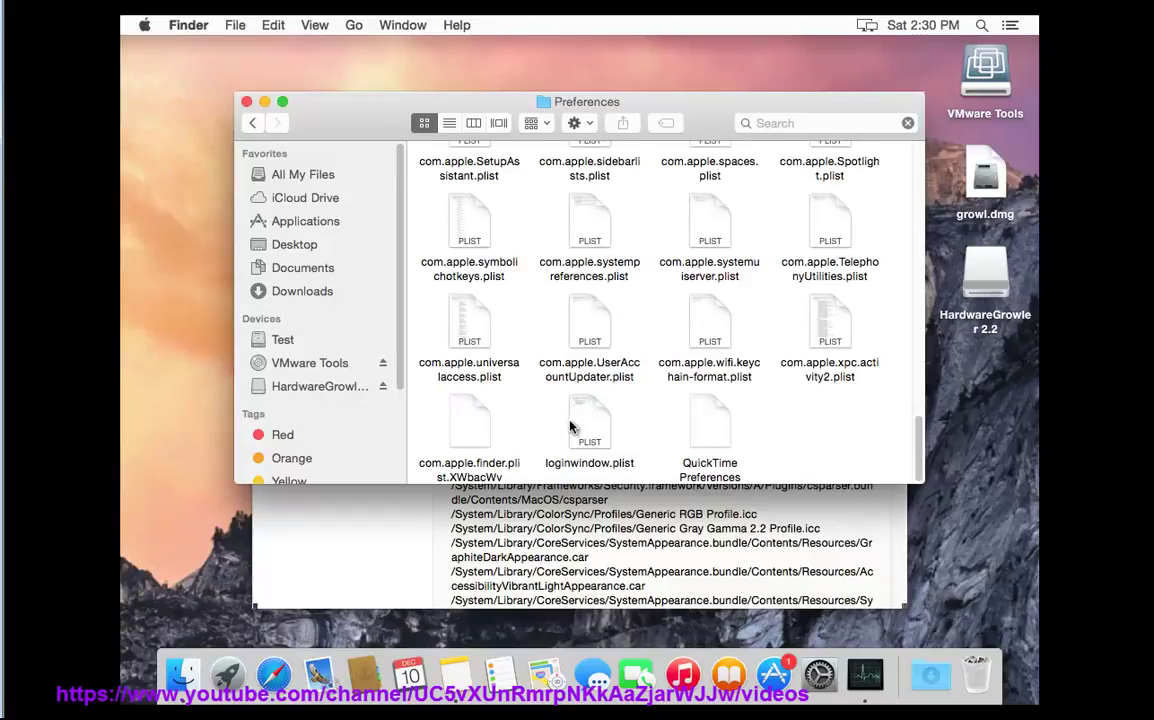
pyautogui.click(845, 122)
pyautogui.write('GROWL;')
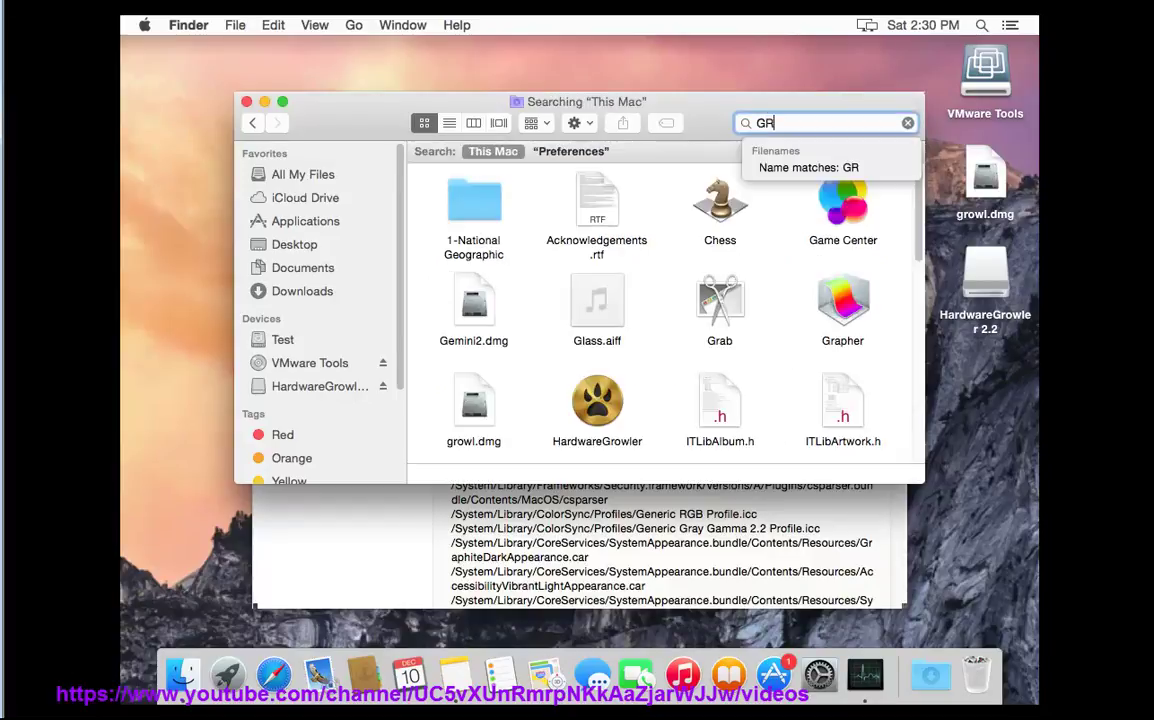
pyautogui.click(571, 151)
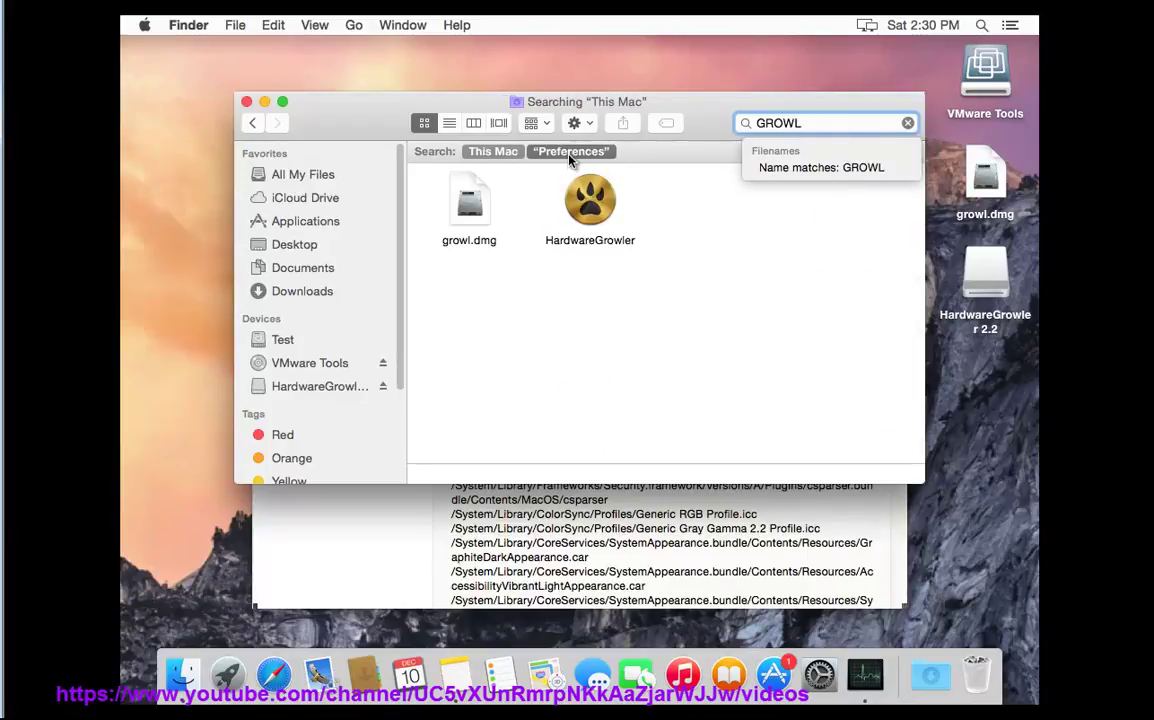
pyautogui.click(908, 123)
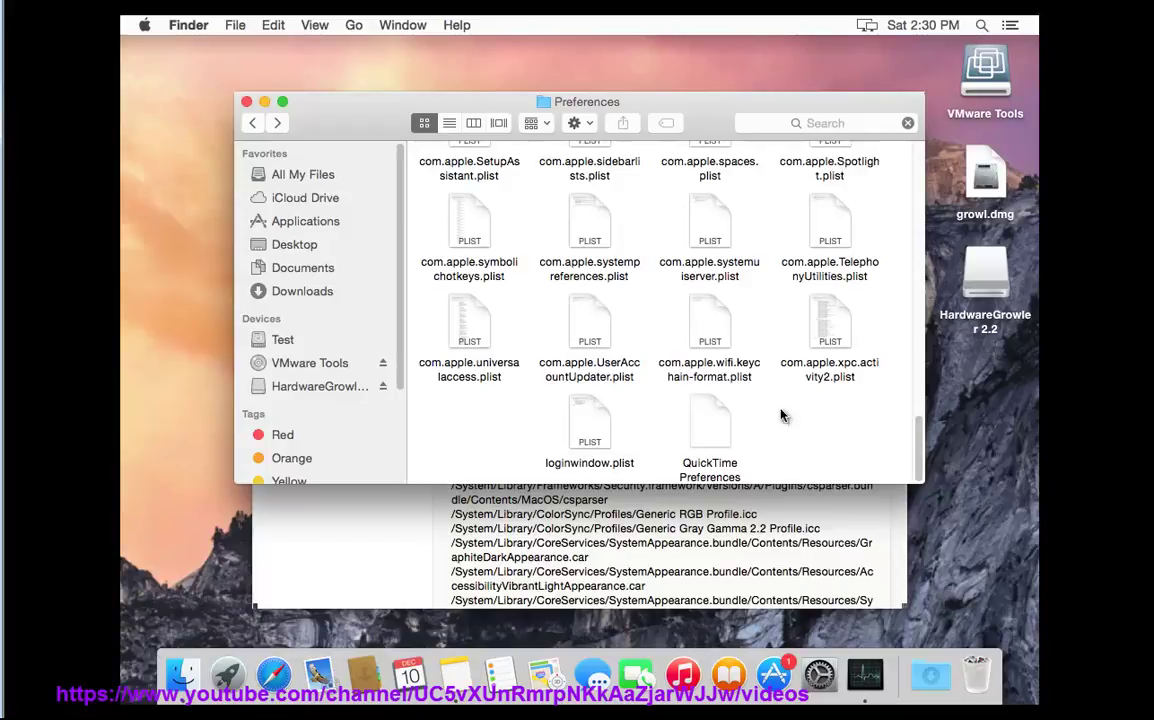
# Check the Saved Application State folder in Library for Growl leftovers and close the Finder window
pyautogui.click(252, 123)
pyautogui.scroll(-3, 675, 381)
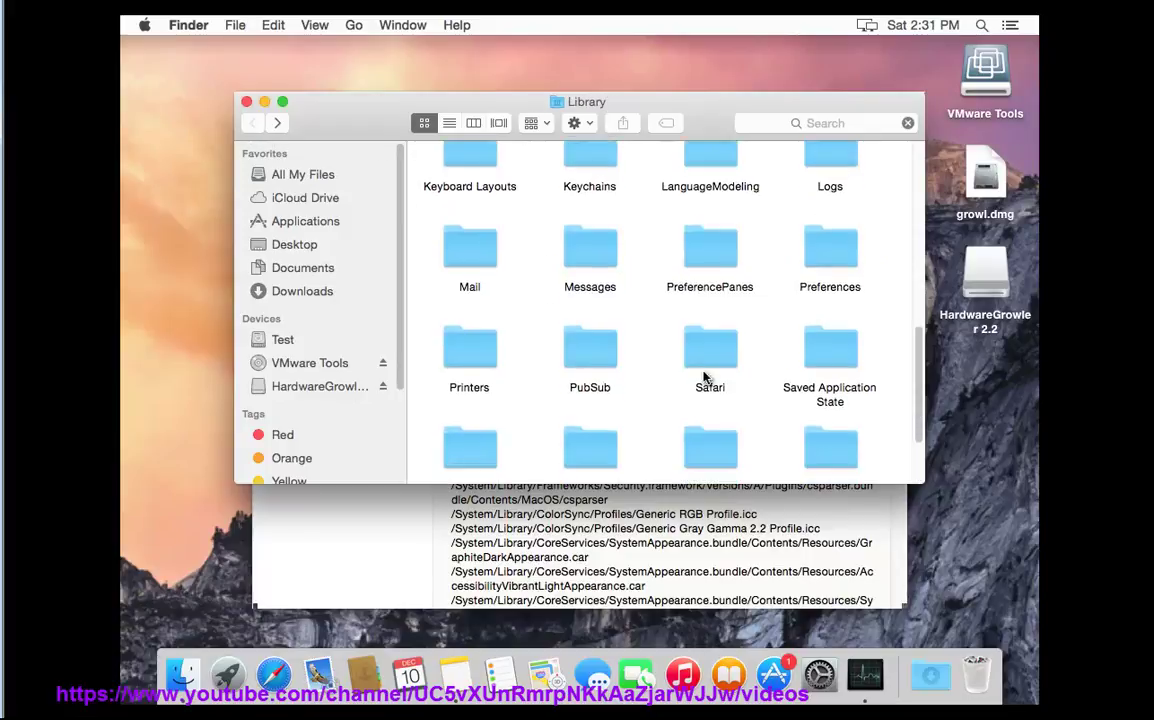
pyautogui.doubleClick(832, 300)
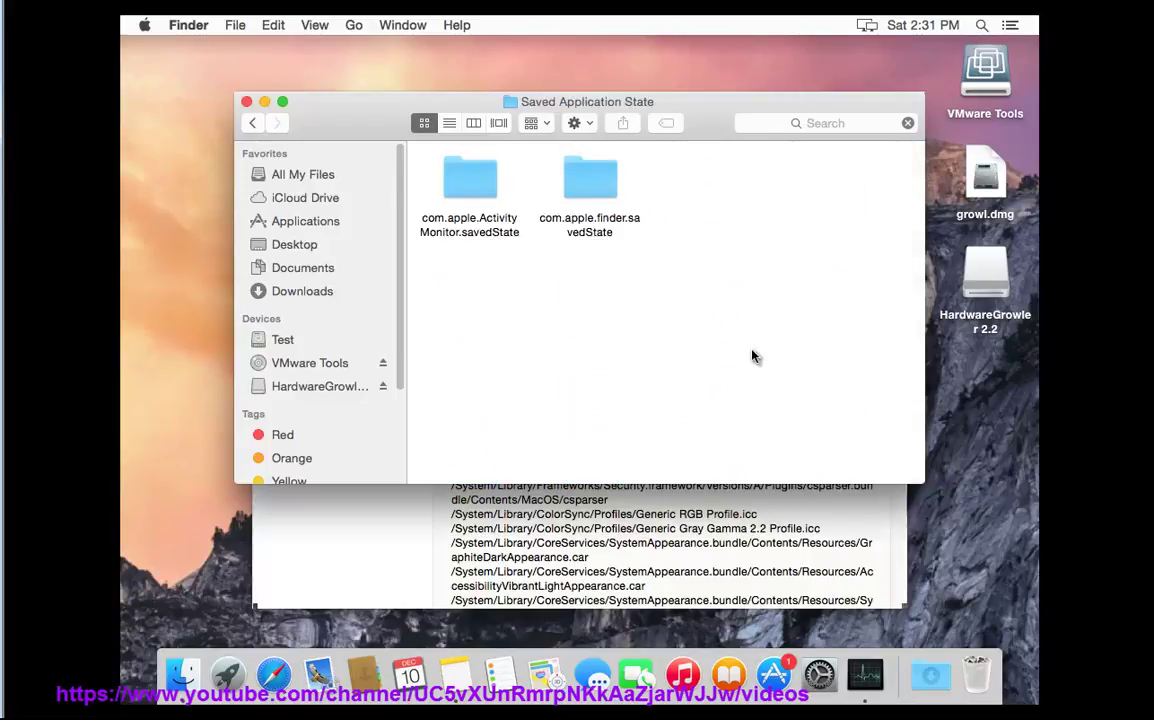
pyautogui.click(510, 190)
pyautogui.click(445, 165)
pyautogui.click(512, 185)
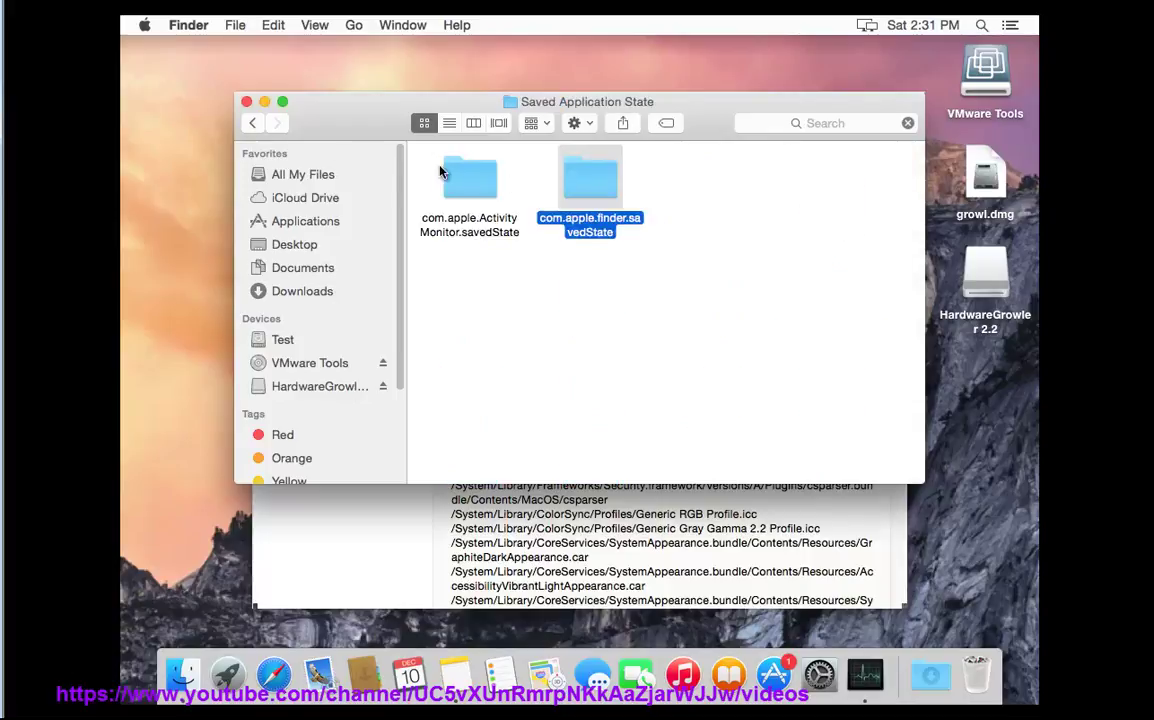
pyautogui.click(252, 122)
pyautogui.scroll(-2, 632, 400)
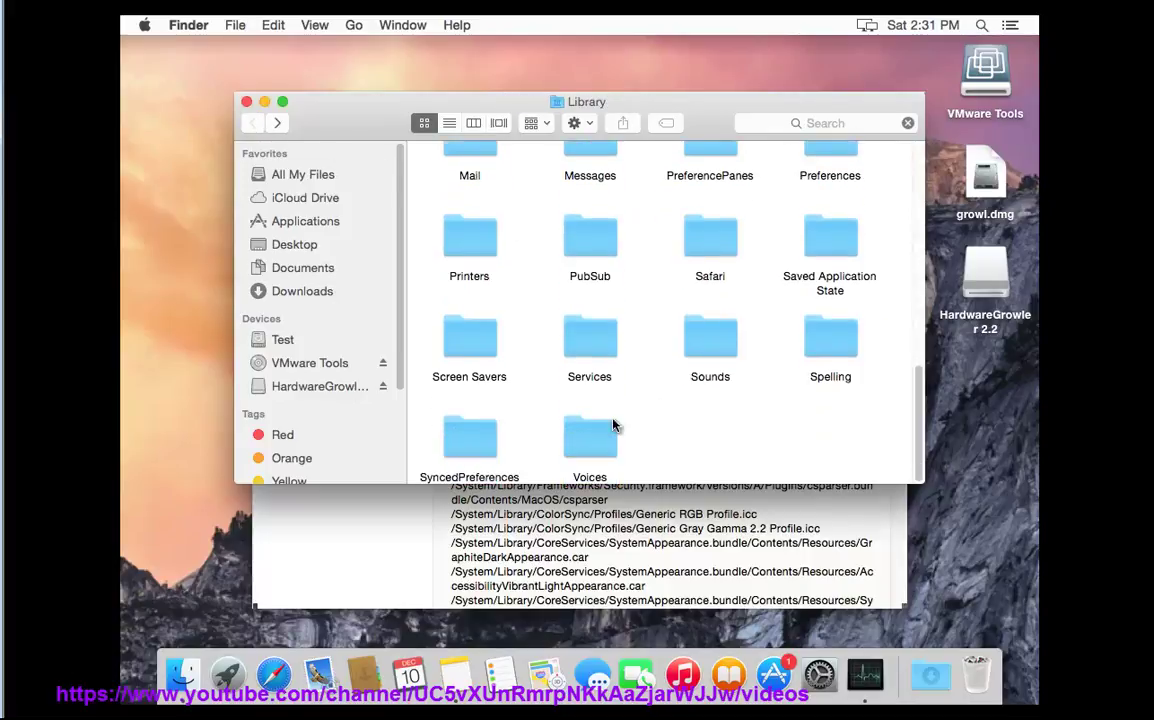
pyautogui.click(248, 101)
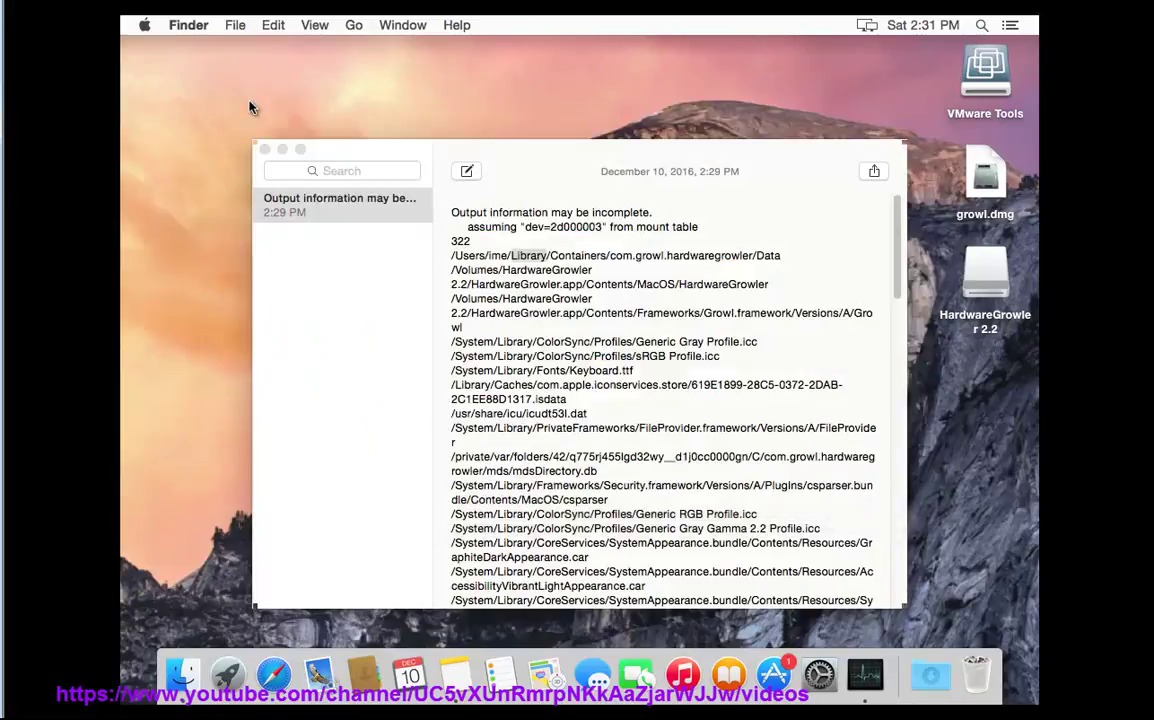
# Check the current user's login items in the Users & Groups preferences and close System Preferences
pyautogui.click(819, 674)
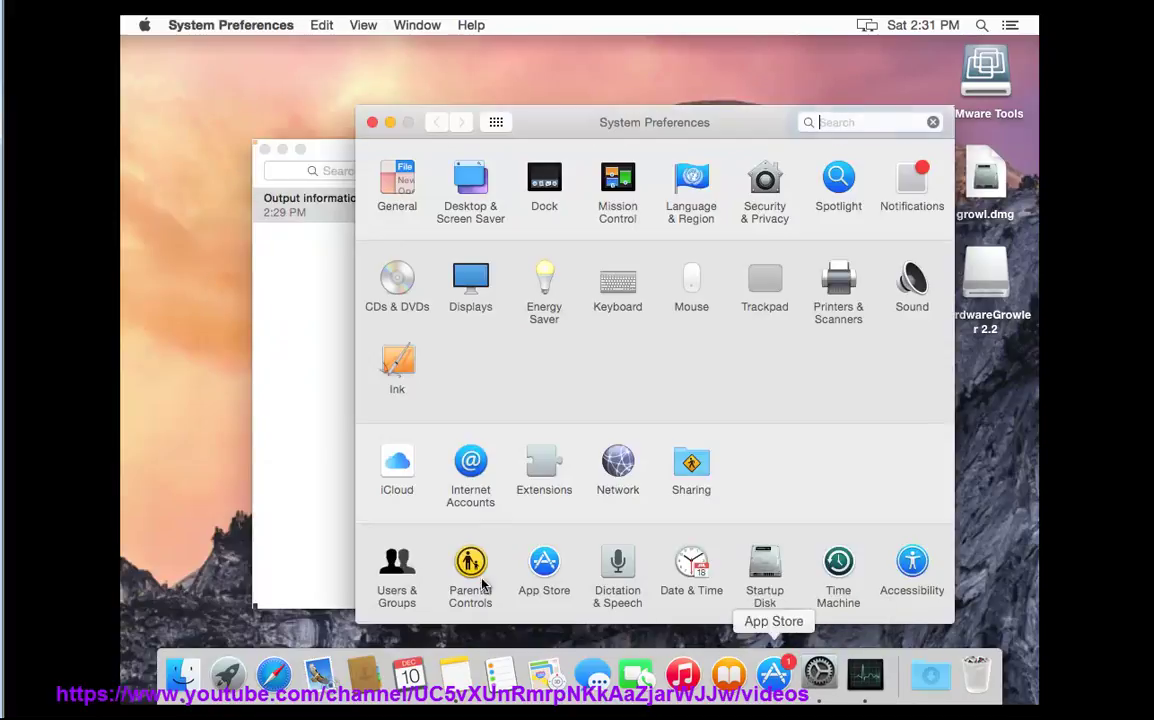
pyautogui.click(398, 565)
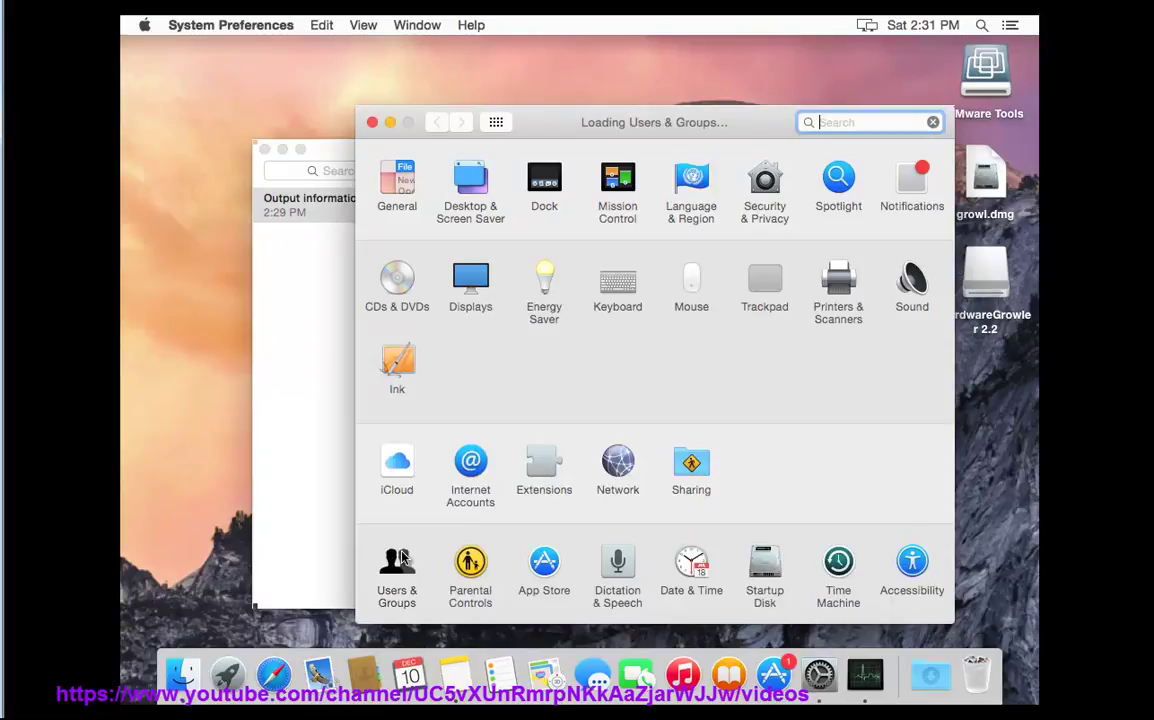
pyautogui.click(768, 170)
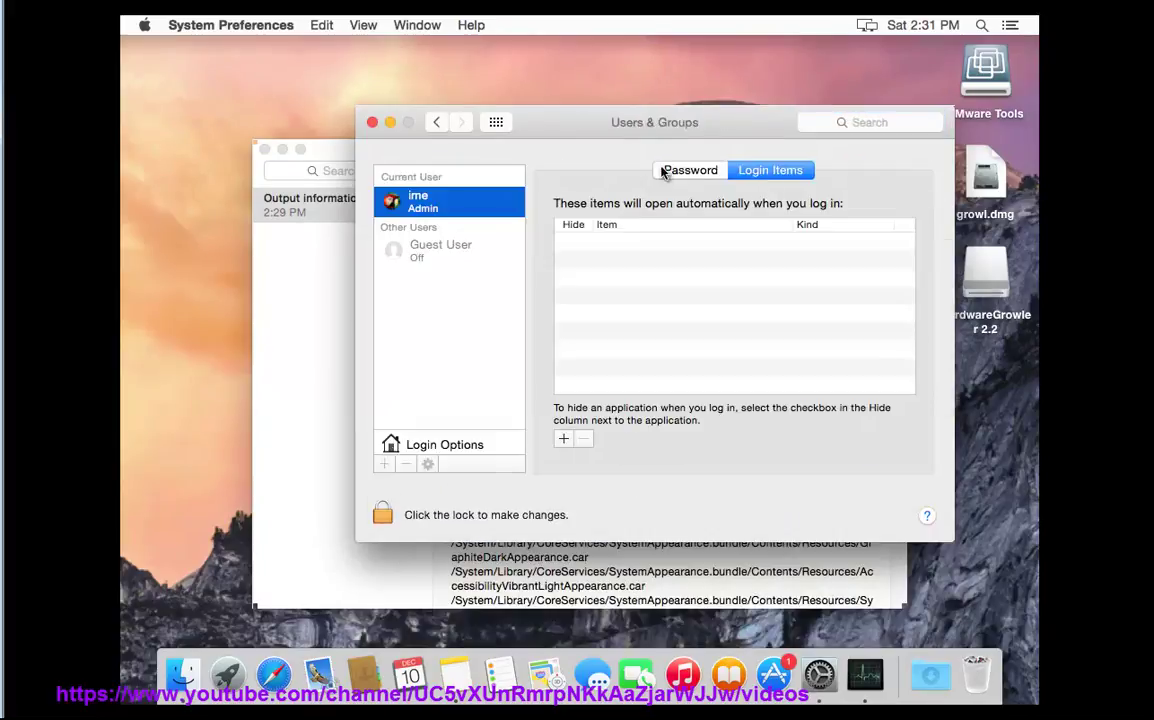
pyautogui.click(372, 123)
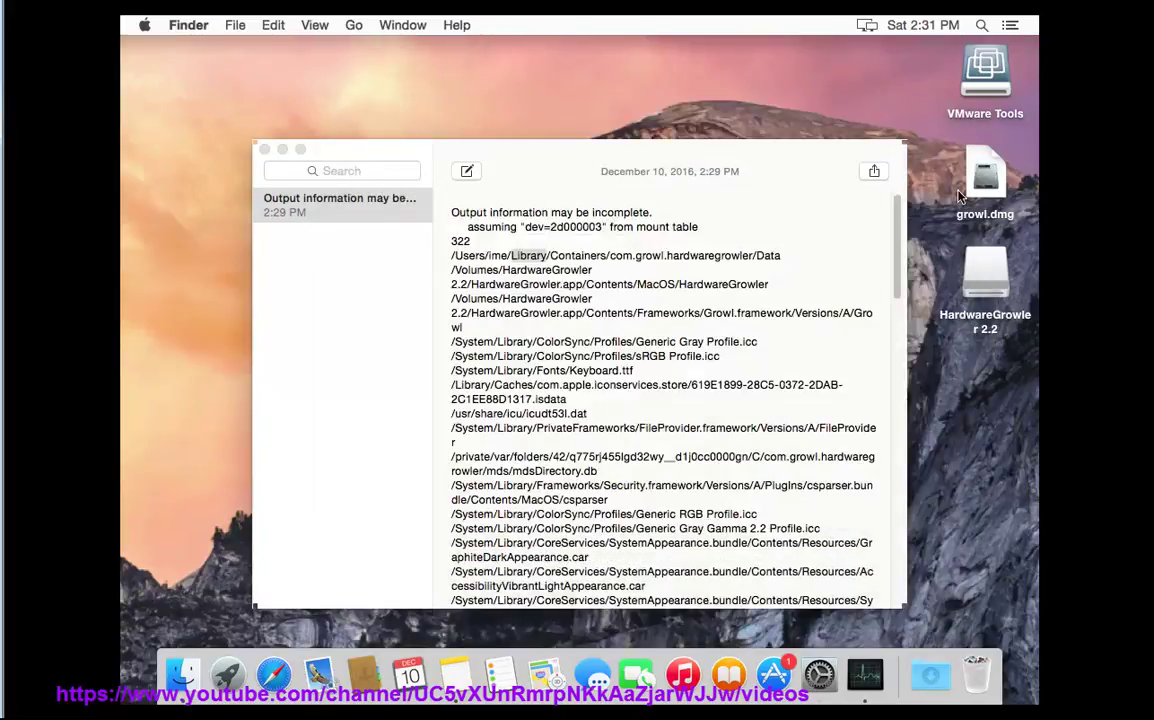
# Eject the HardwareGrowler 2.2 disk image from the desktop
pyautogui.rightClick(1003, 300)
pyautogui.press('Escape')
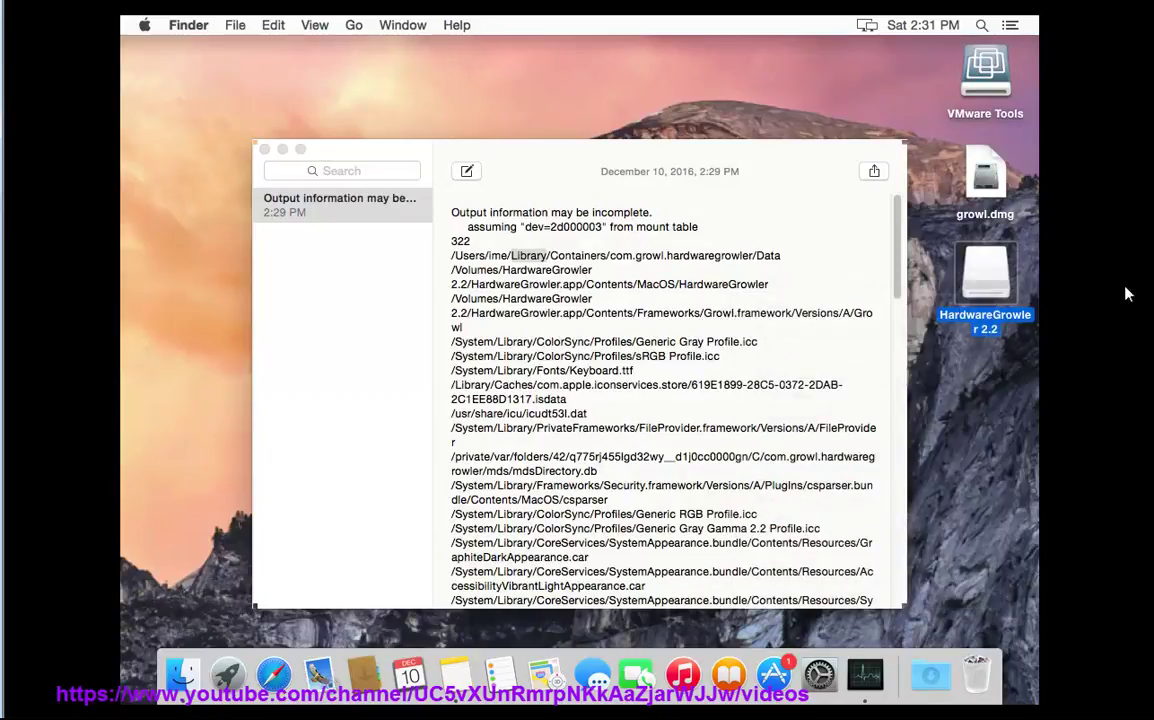
pyautogui.press('super+e')
# Open the Trash and start emptying it to erase the two com.growl folders
pyautogui.click(976, 680)
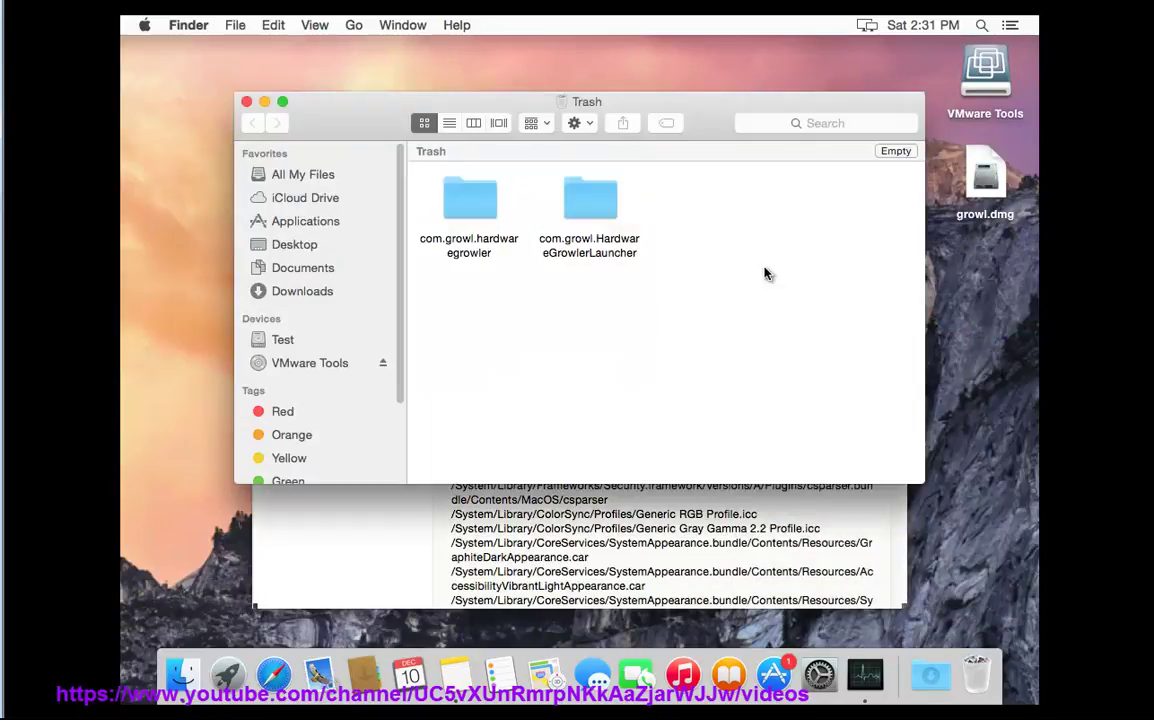
pyautogui.click(893, 151)
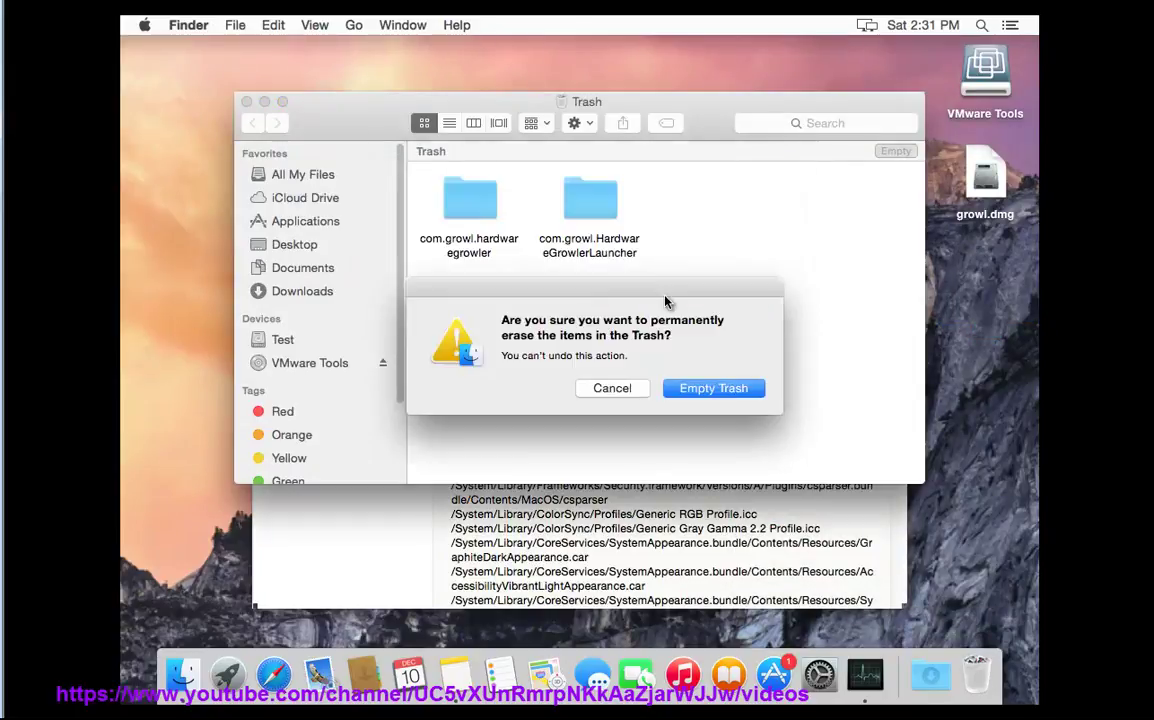